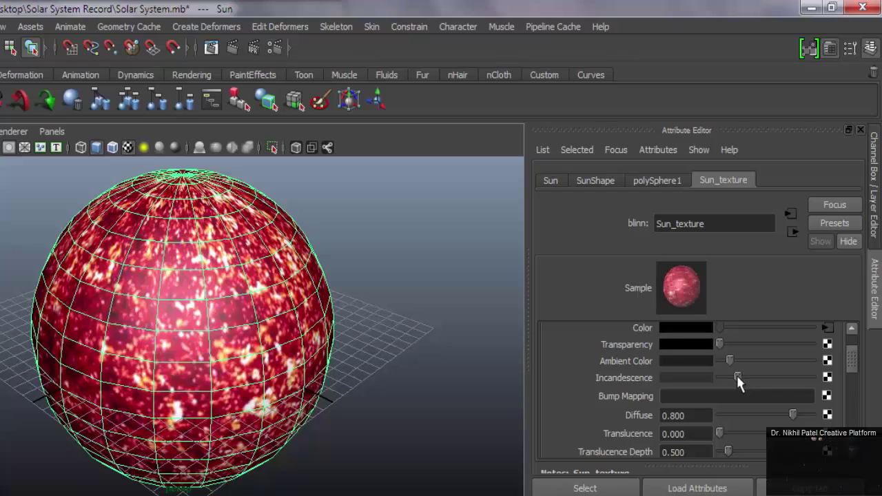
Set the glow intensity of the Sun_texture material to 0.5 and render the current frame to check the glow
drag(846, 364, 849, 414)
click(550, 385)
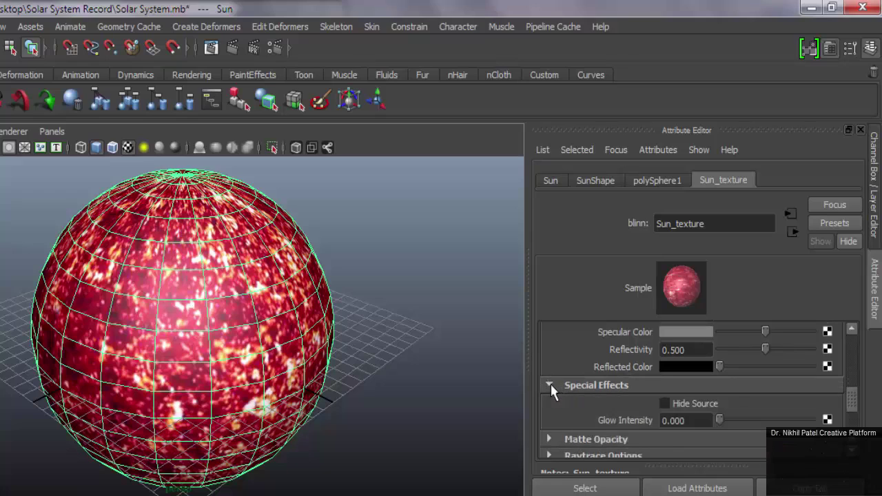
click(672, 422)
text(.5)
key(Return)
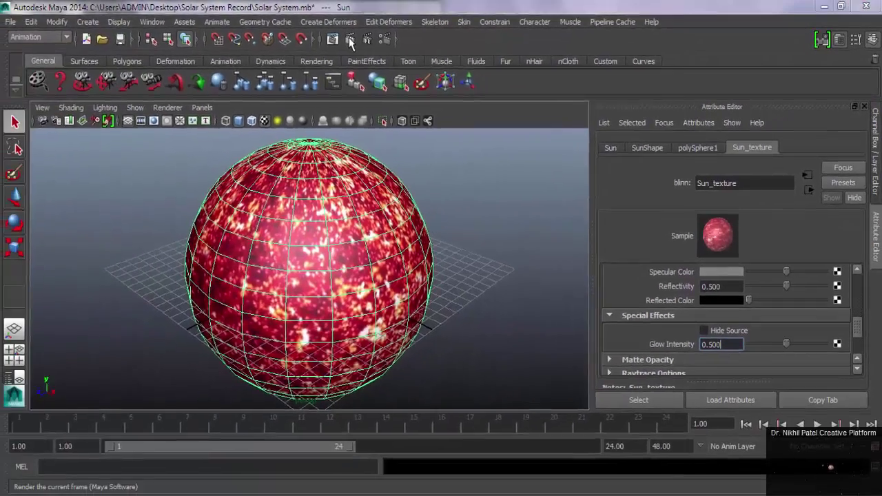
click(232, 47)
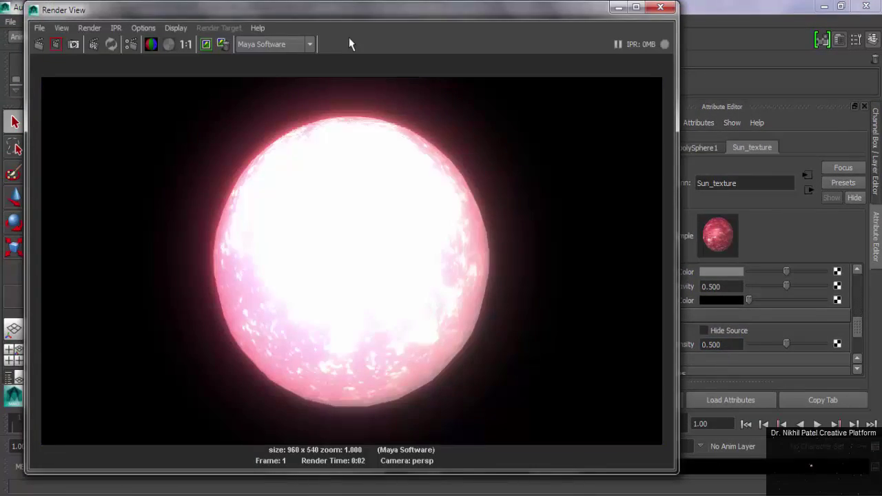
click(660, 6)
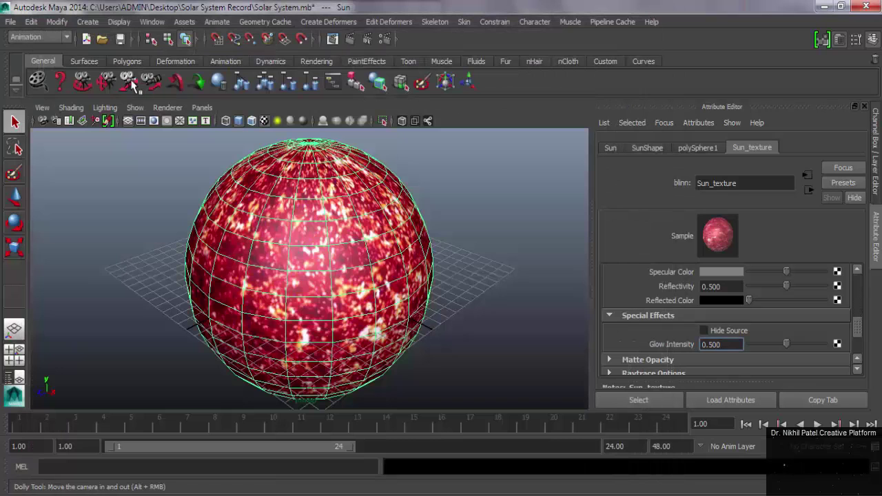
Pull the camera well back from the Sun, lower the viewing angle and render the current frame again
drag(443, 194, 205, 236)
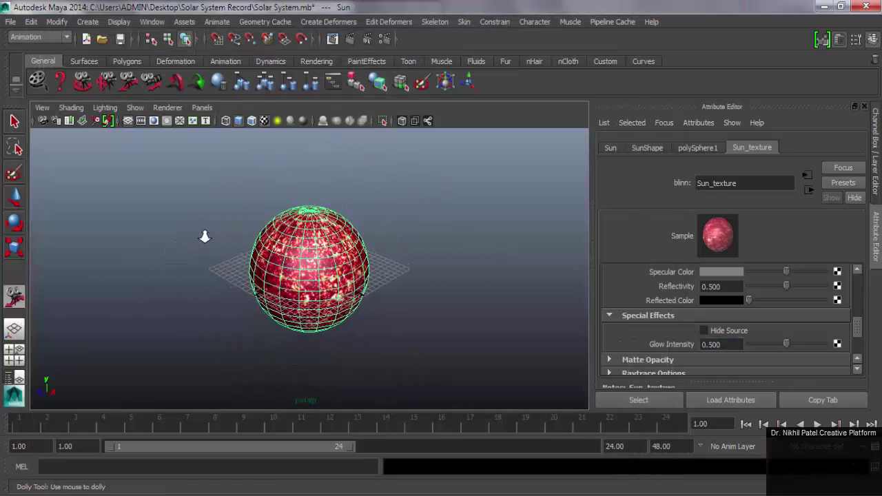
drag(405, 290, 252, 288)
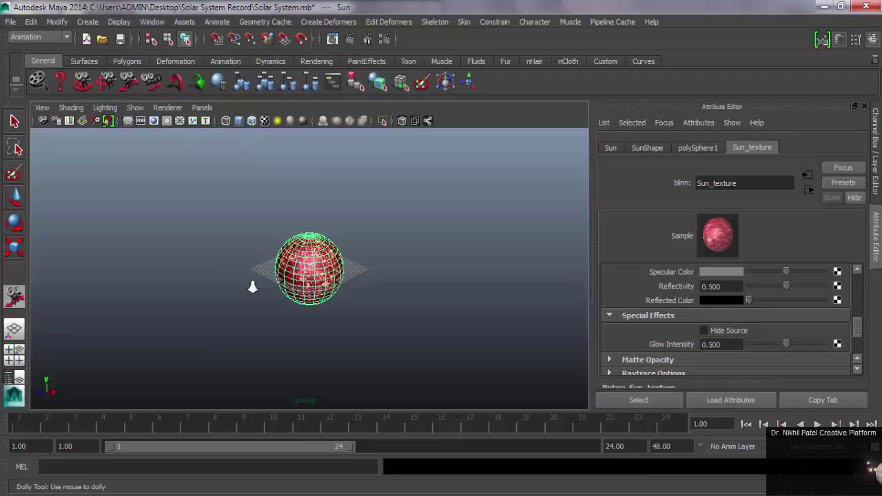
click(82, 83)
drag(197, 216, 187, 197)
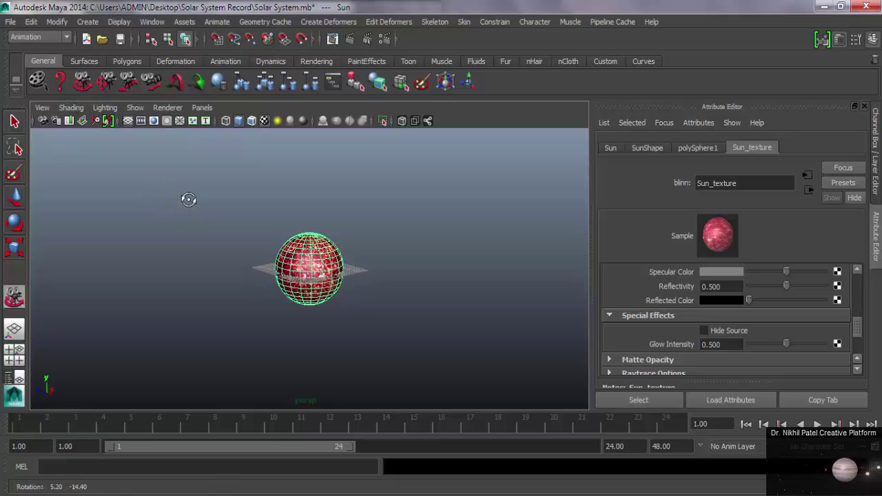
click(348, 38)
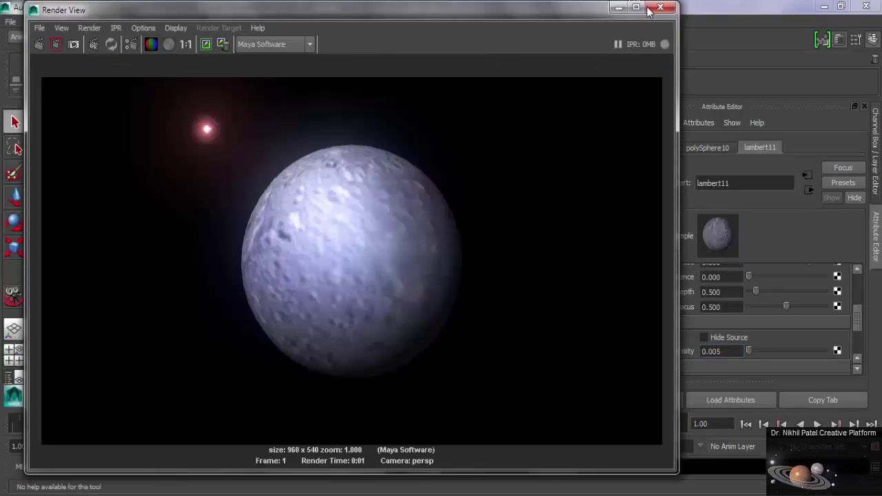
click(648, 8)
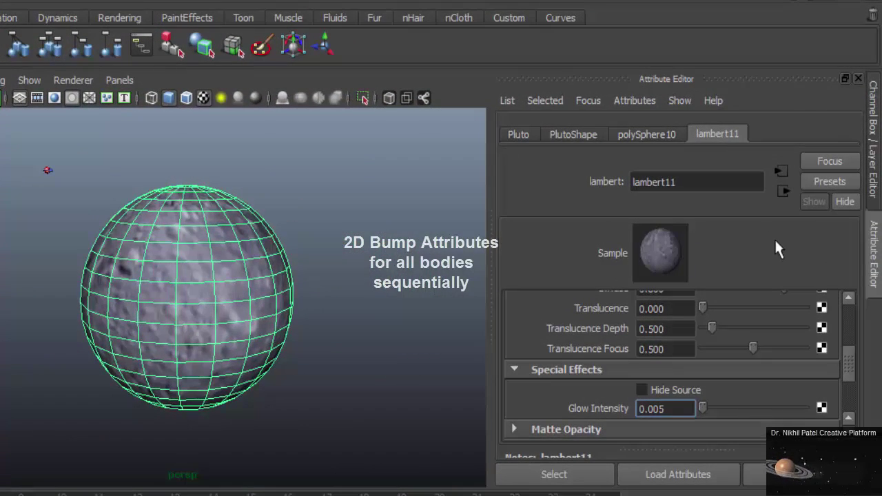
Add a file texture as the bump map of Pluto's lambert11 material and set its bump depth to 0.3
click(845, 316)
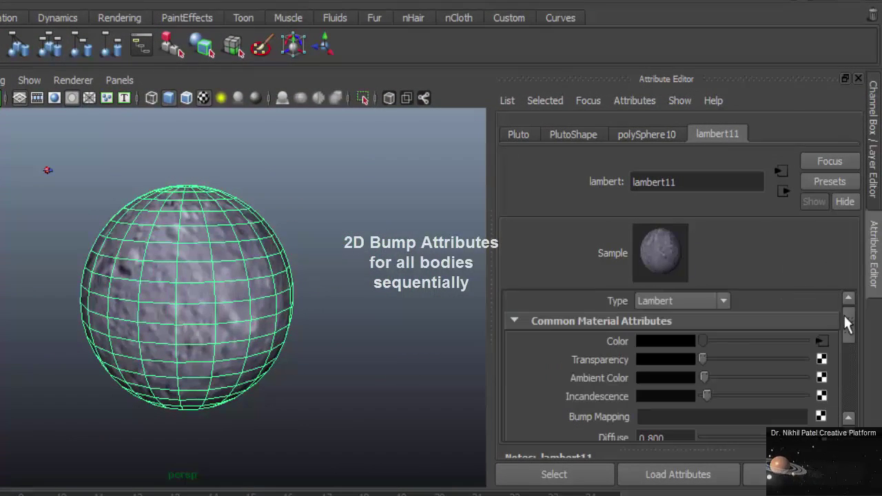
click(821, 416)
click(581, 96)
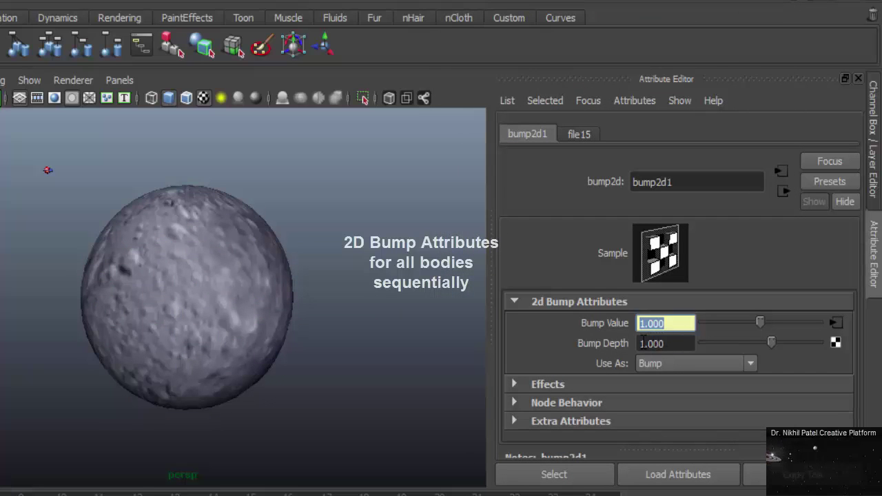
click(672, 345)
text(.3)
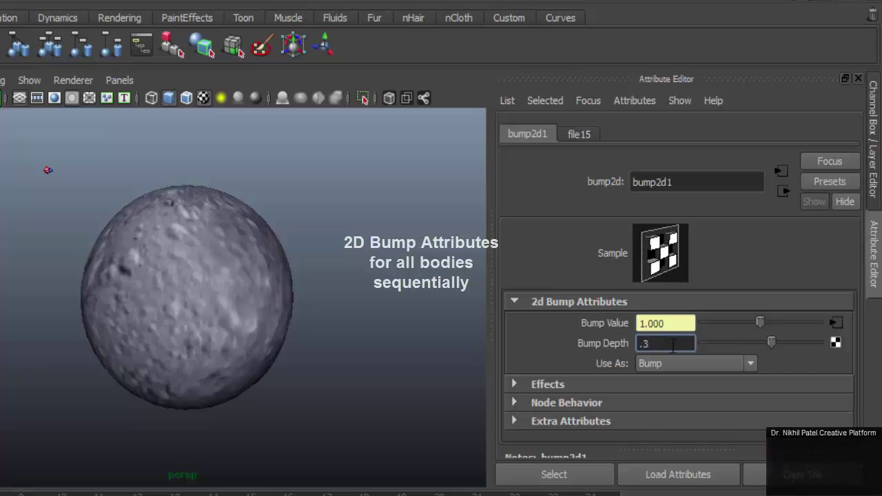
key(Return)
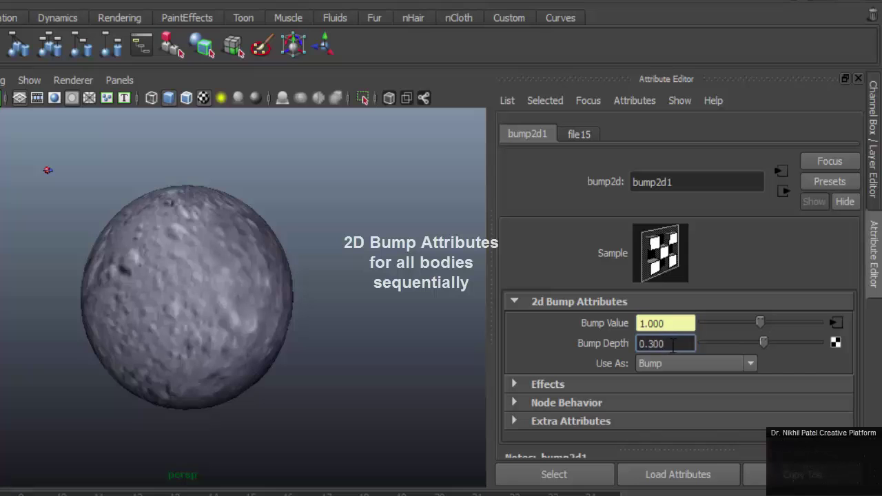
Load Pluto Map.jpg as the image of Pluto's bump file texture and test-render the frame
click(833, 322)
click(829, 394)
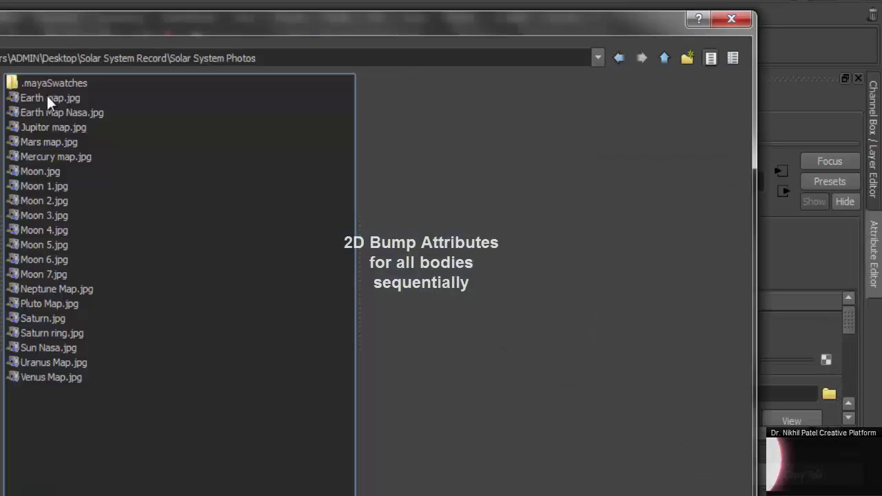
double_click(42, 304)
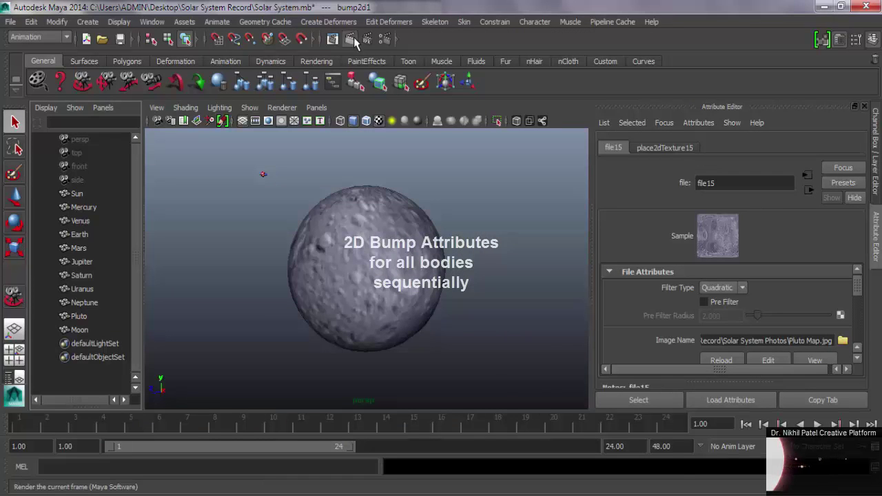
click(351, 39)
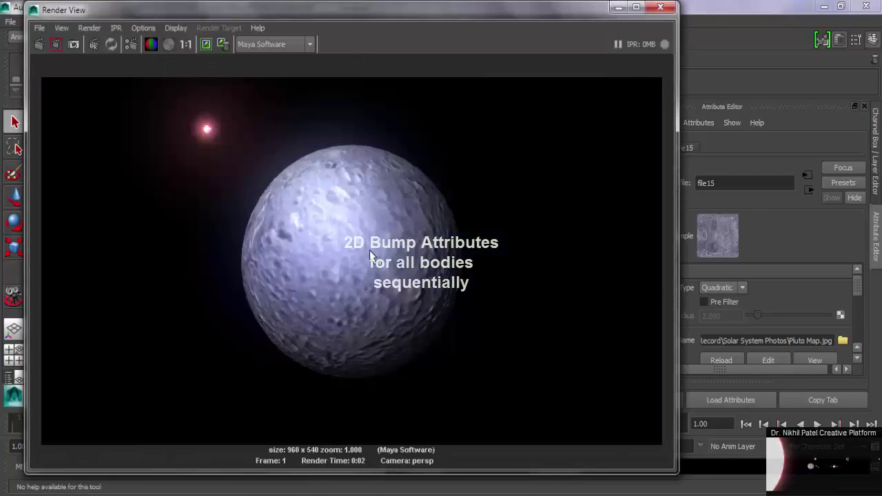
click(660, 7)
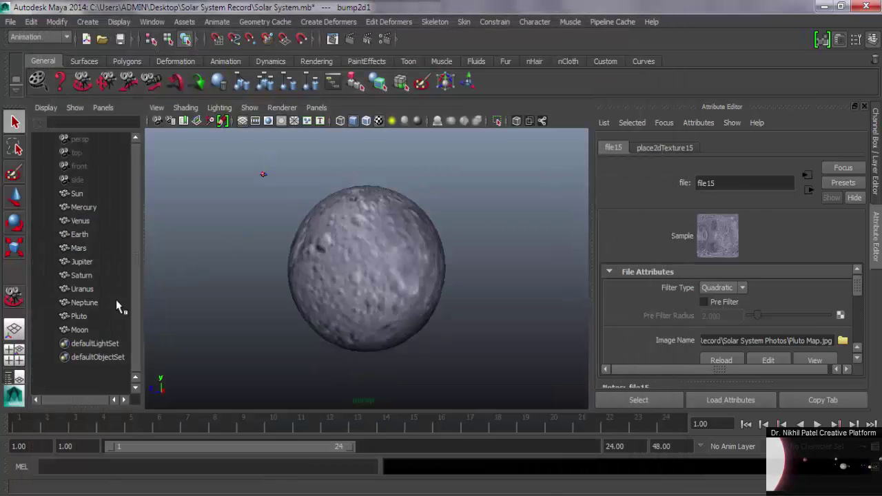
Add a file texture as the bump map of Neptune's Neptune_Texture material and set its bump depth to 0.05
click(84, 303)
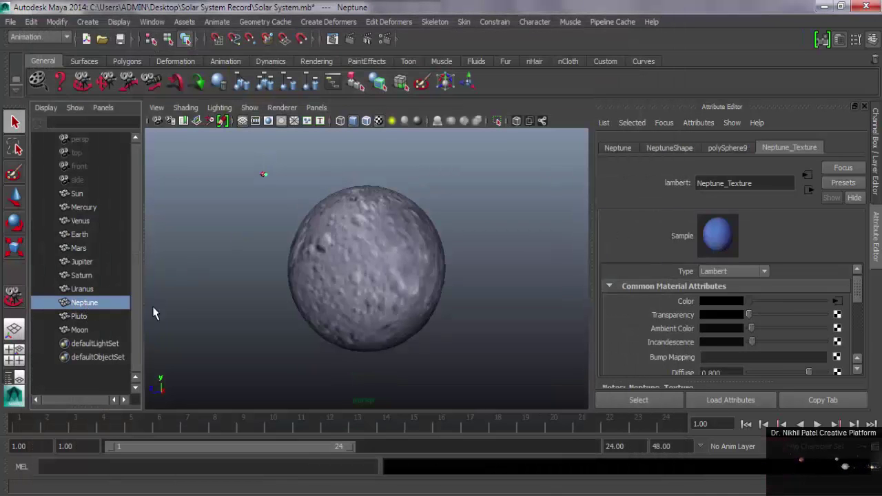
key(f)
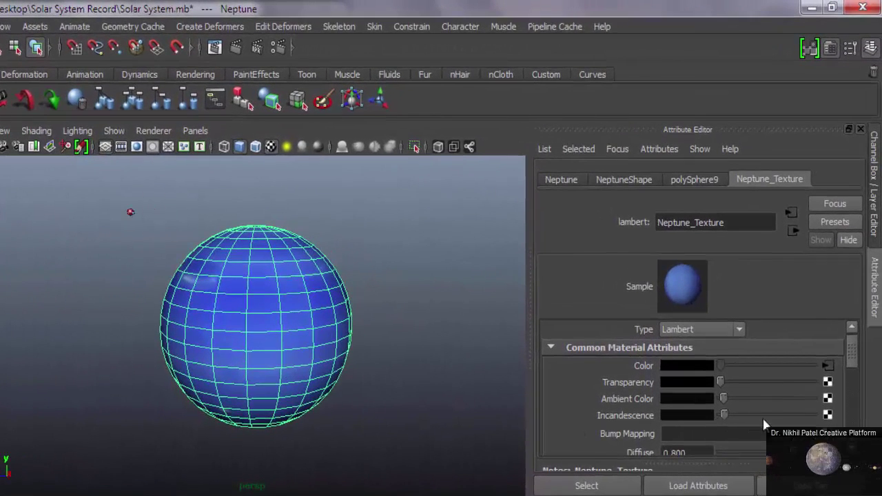
click(827, 437)
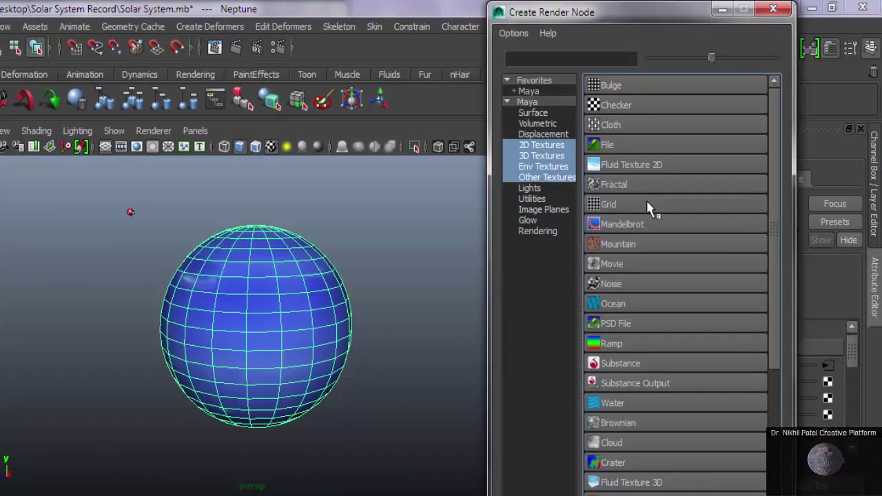
click(616, 143)
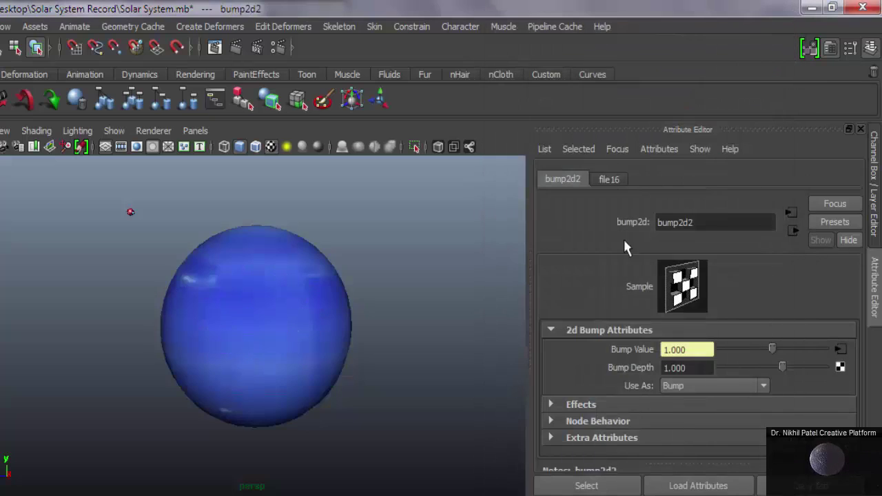
click(674, 368)
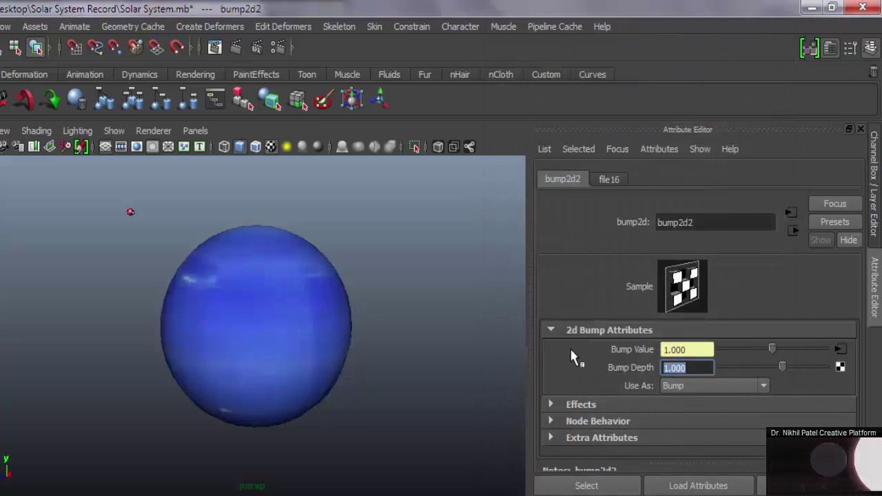
text(.)
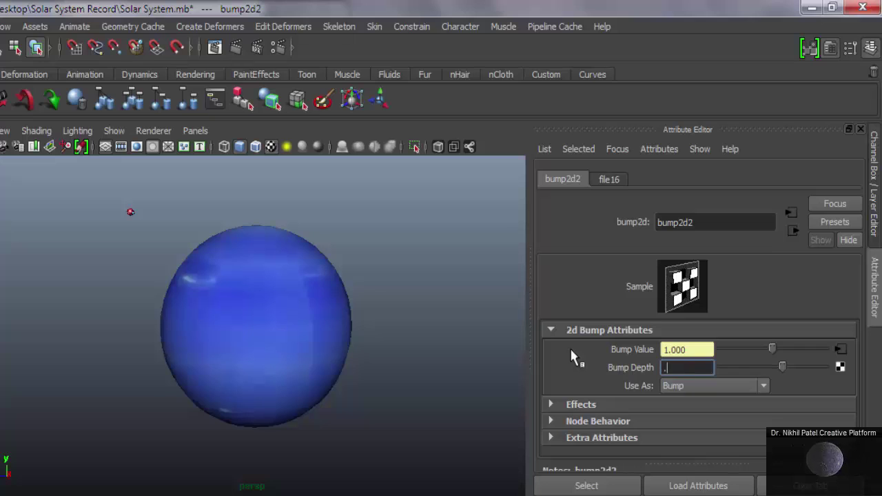
text(05)
key(Return)
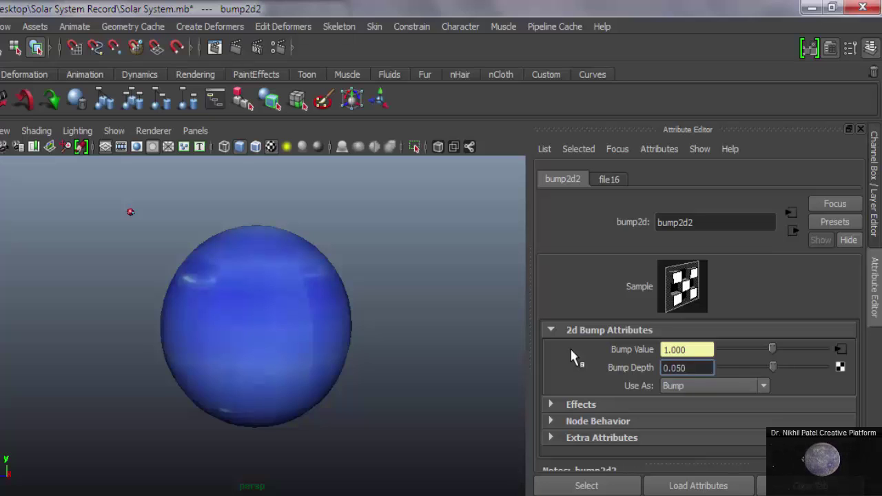
Load Neptune Map.jpg as the image of Neptune's bump file texture and test-render the frame
click(838, 349)
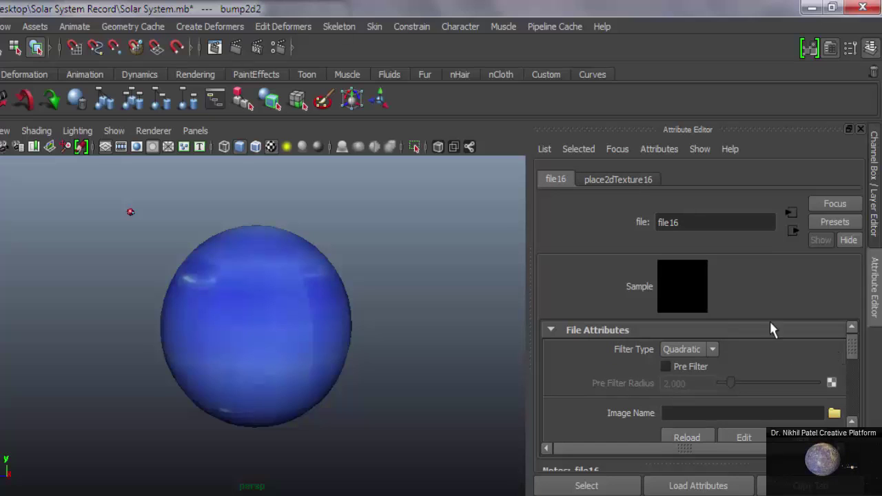
click(834, 413)
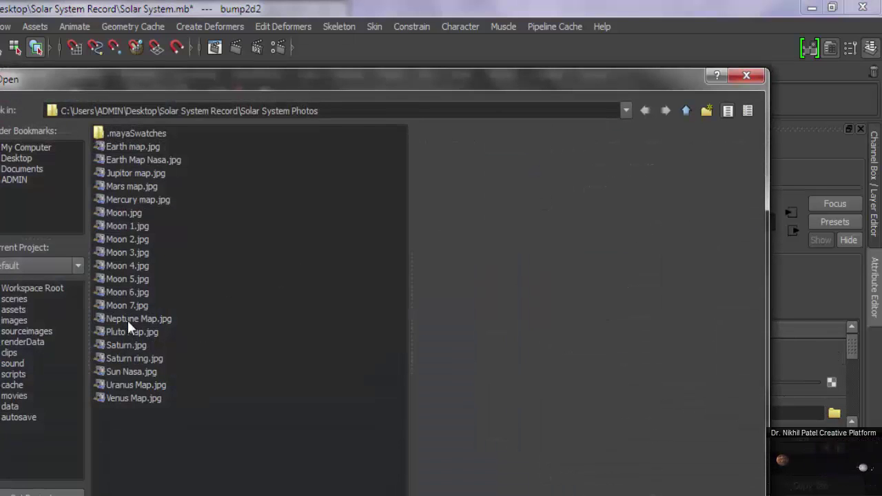
double_click(128, 320)
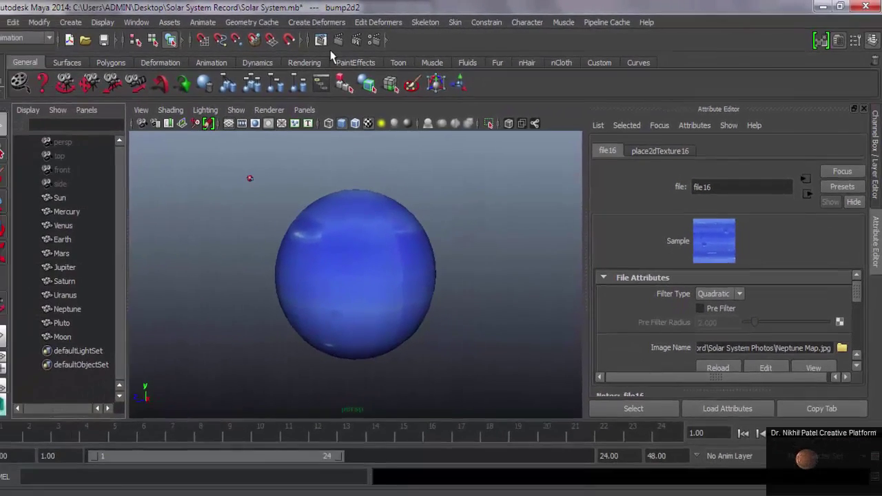
click(321, 40)
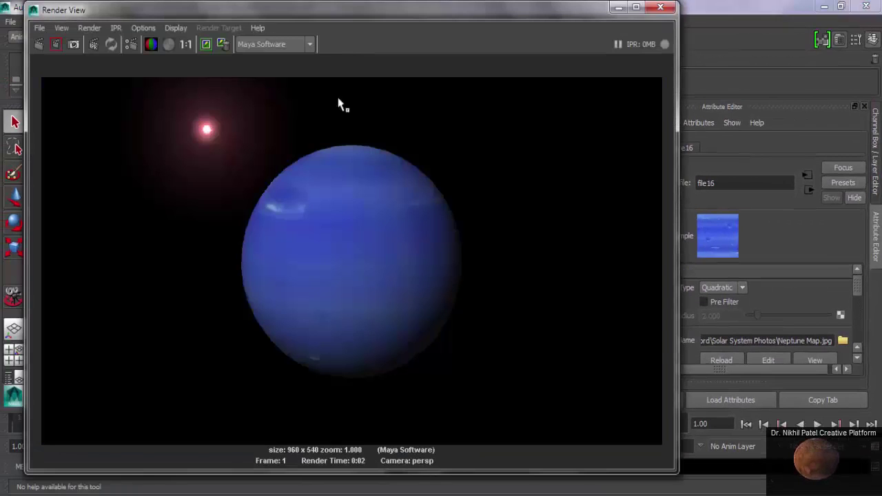
click(659, 8)
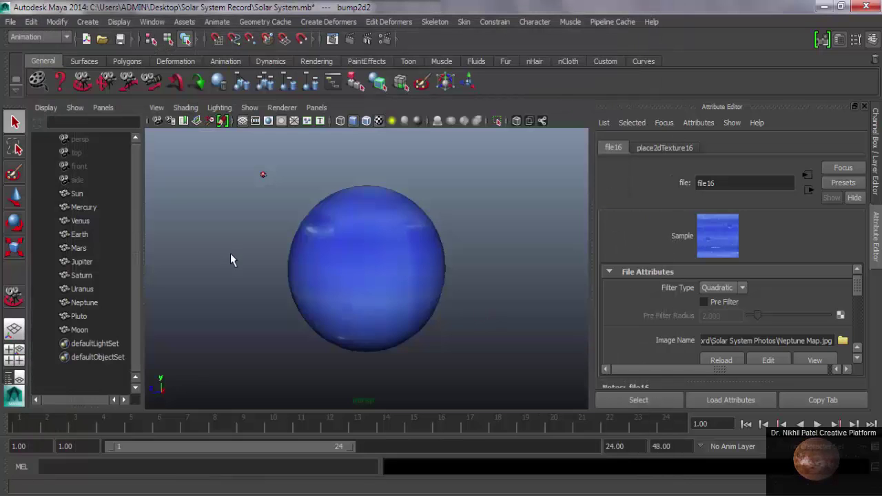
Add a file texture as the bump map of Uranus's lambert9 material and set its bump depth to 0.05
click(81, 289)
key(f)
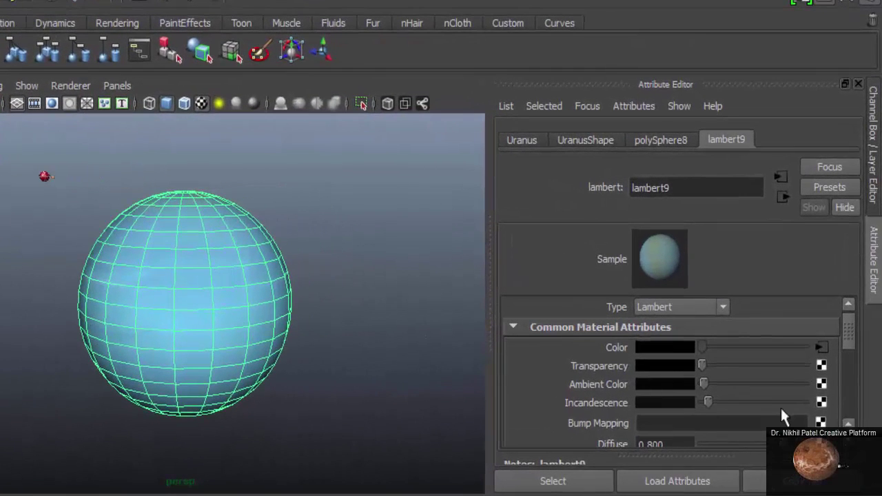
click(820, 421)
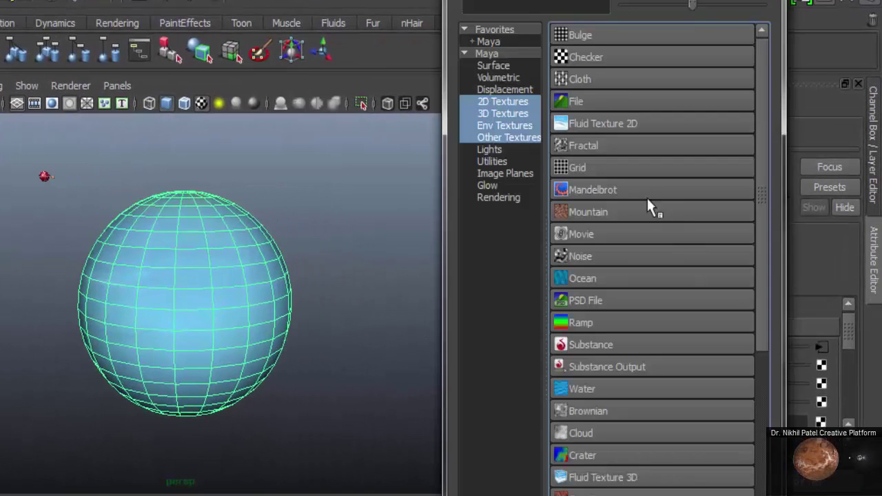
click(589, 100)
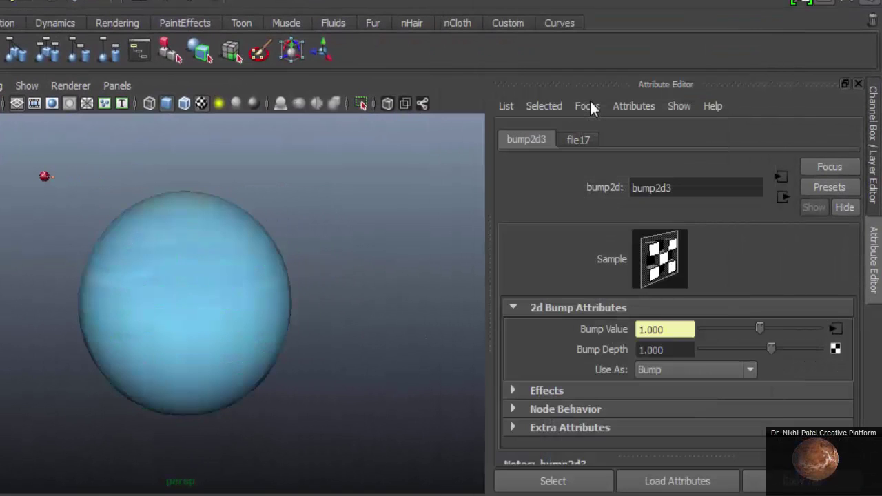
double_click(667, 349)
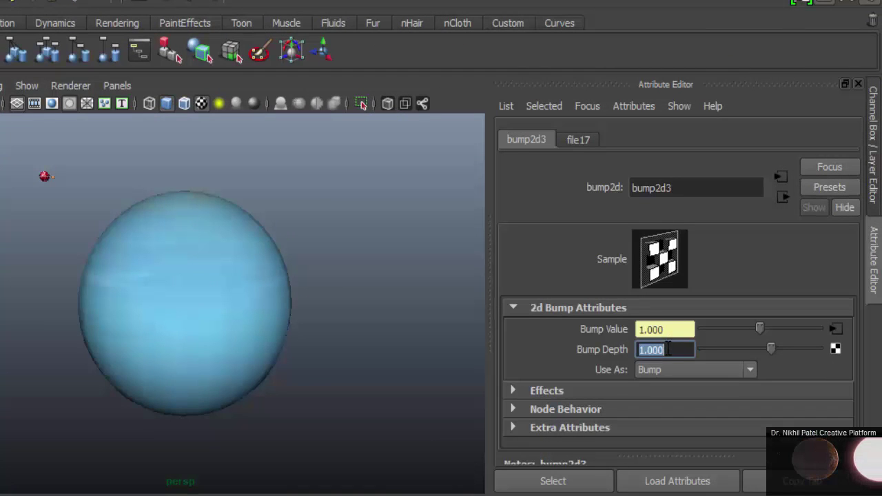
text(.05)
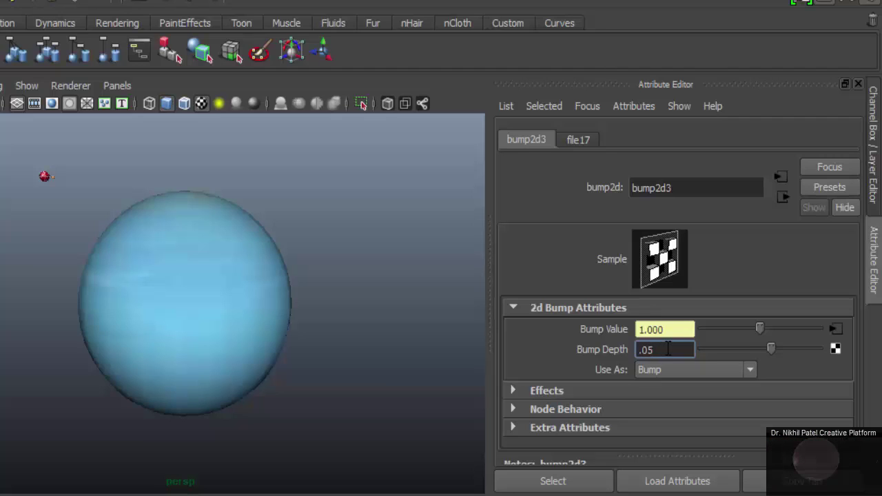
key(Return)
Load Uranus Map.jpg as the image of Uranus's bump file texture and test-render the frame
click(833, 329)
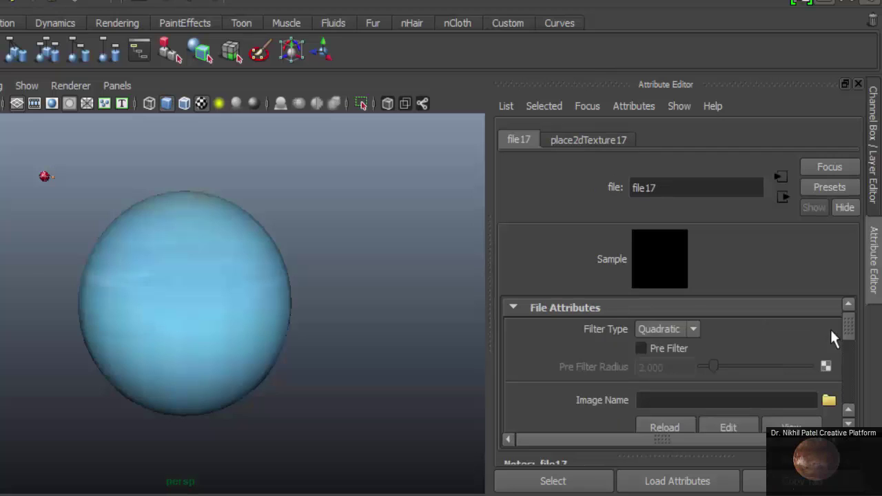
click(829, 401)
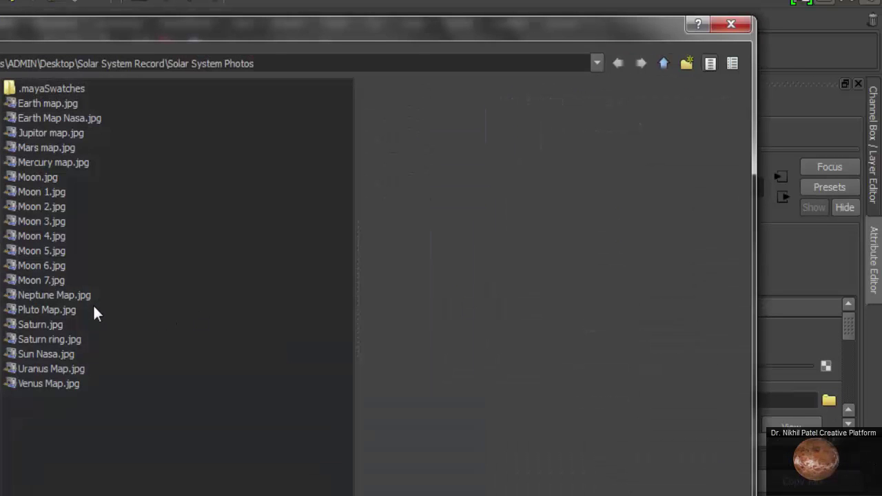
double_click(54, 368)
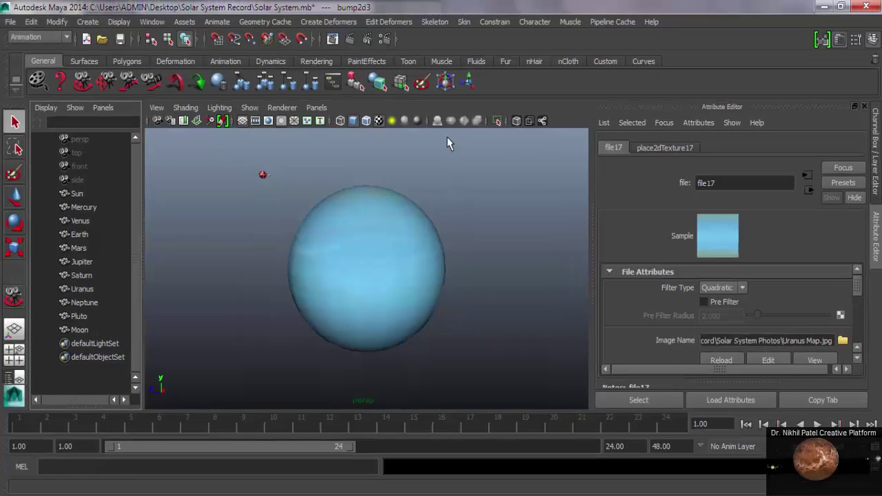
click(350, 40)
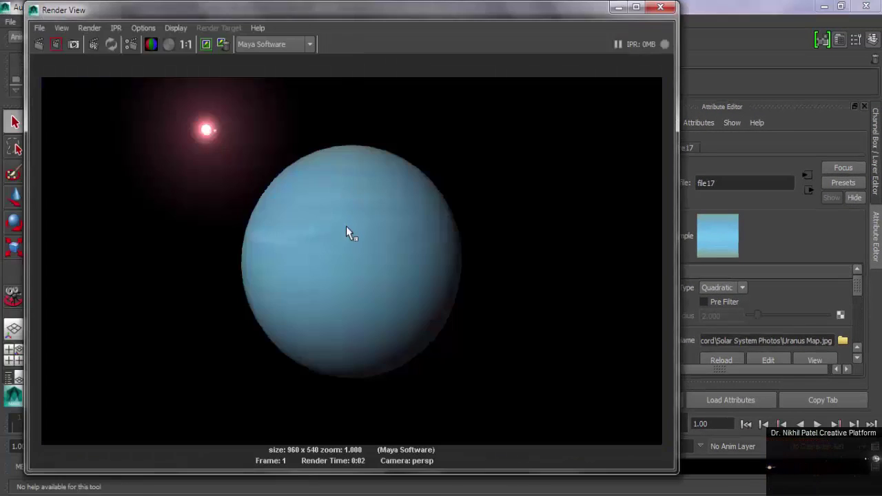
click(662, 7)
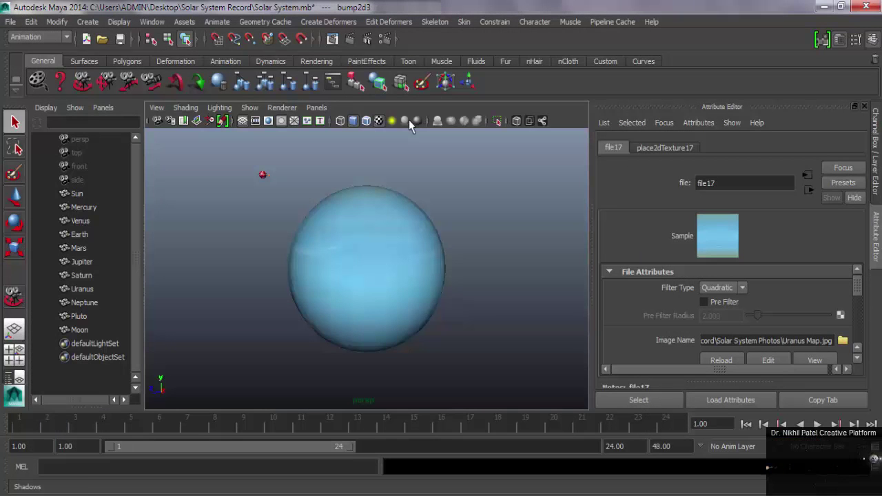
Add a file texture as the bump map of Saturn's Saturn_Texture material and set its bump depth to 0.05
click(91, 274)
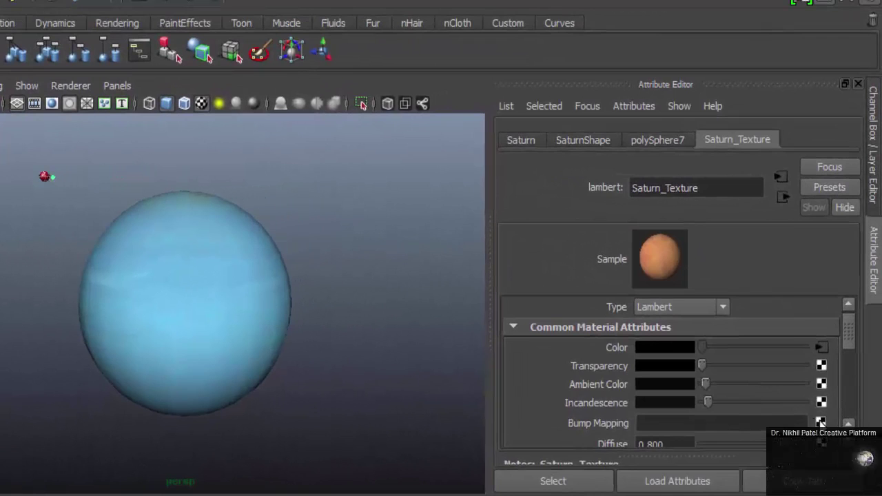
click(821, 422)
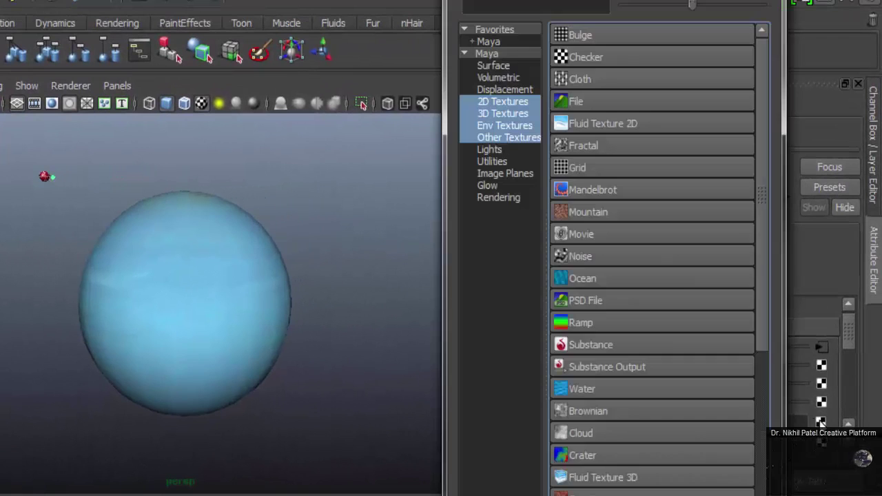
click(594, 103)
double_click(658, 350)
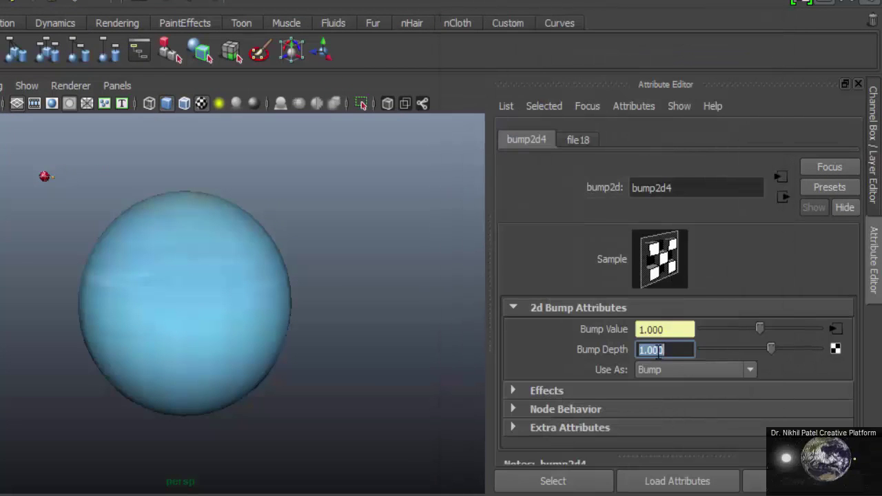
text(.)
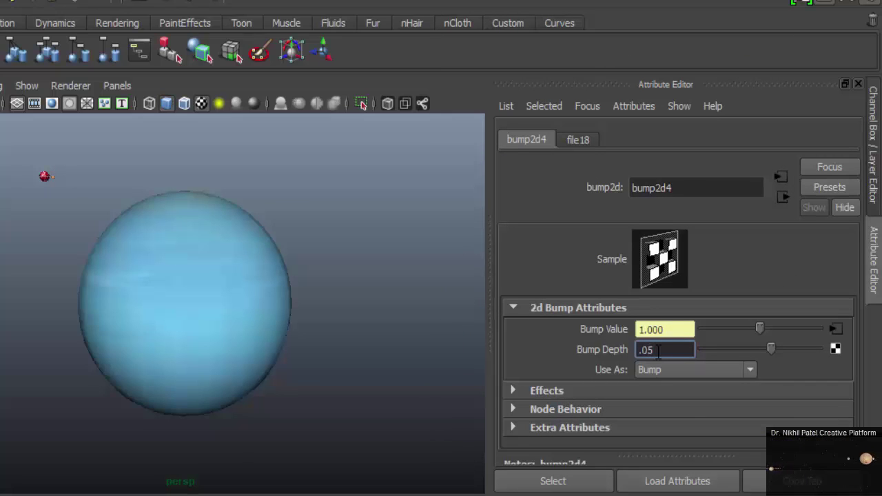
text(05)
key(Return)
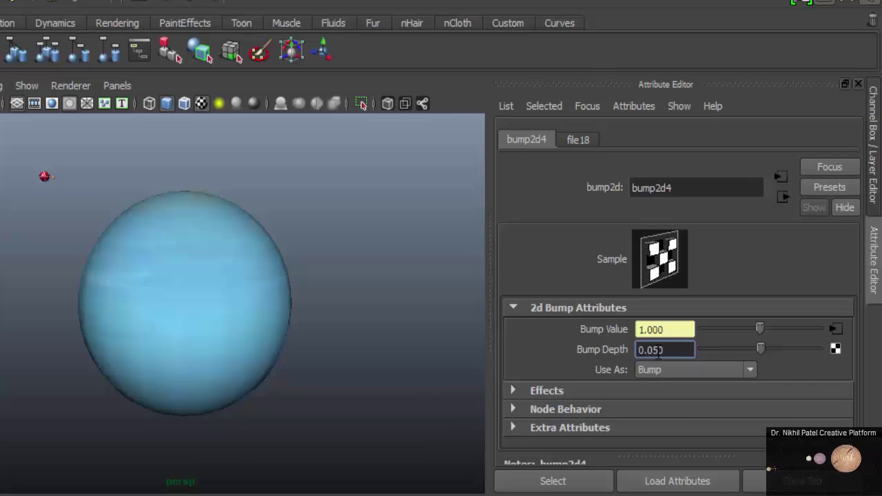
Load Saturn.jpg as the image of Saturn's bump file texture, and test-render the frame with Saturn in view
click(833, 329)
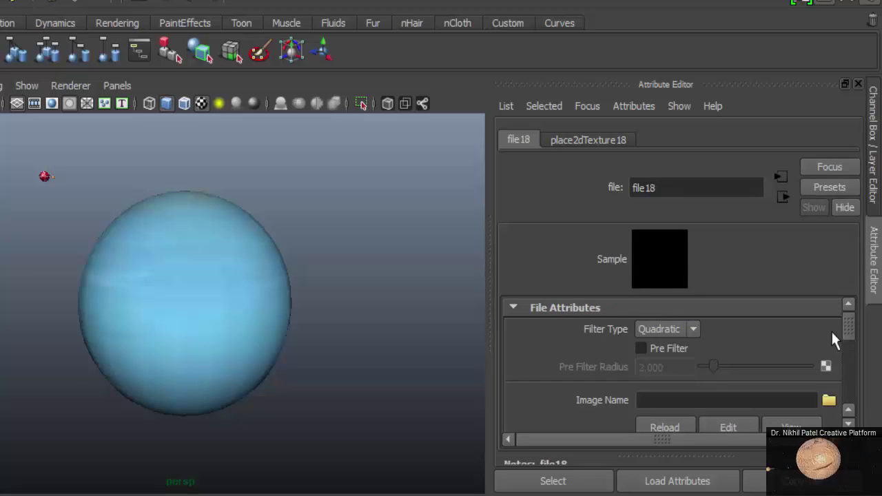
click(829, 399)
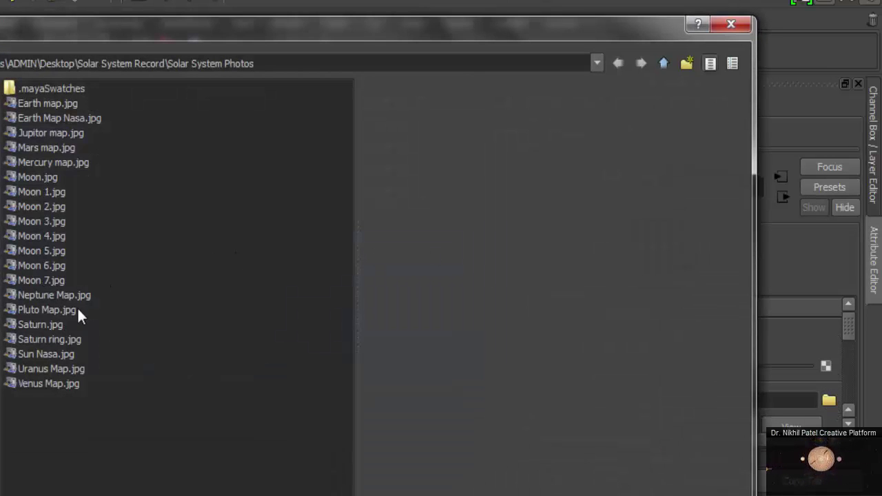
double_click(57, 326)
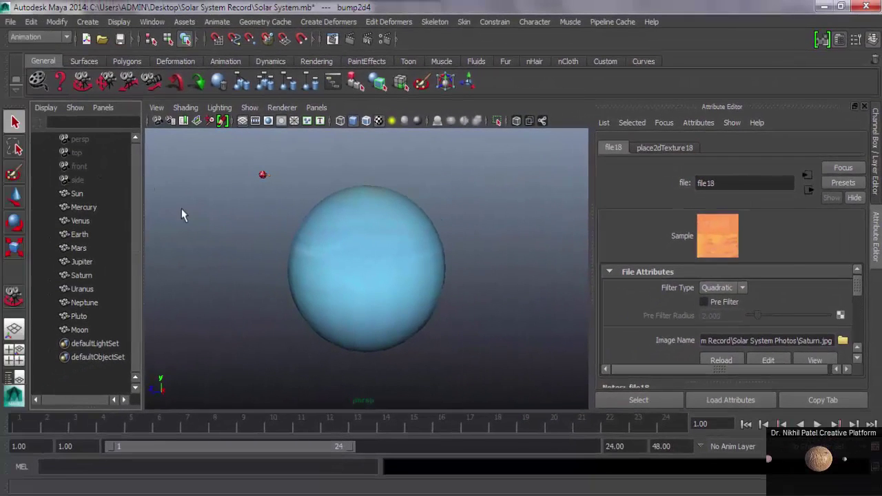
click(181, 210)
click(95, 276)
key(f)
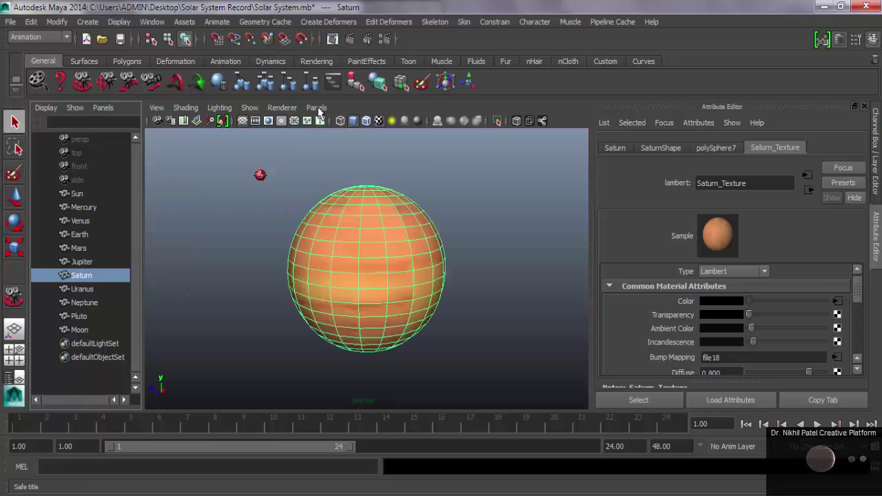
click(350, 39)
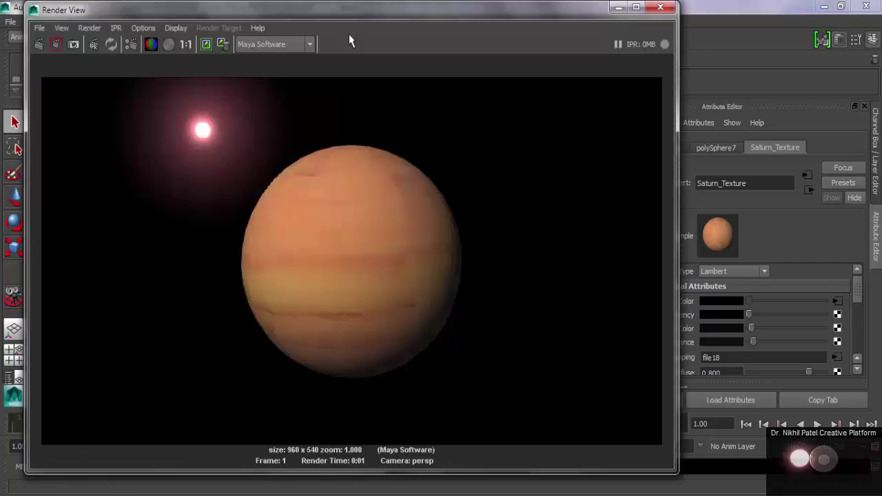
click(658, 8)
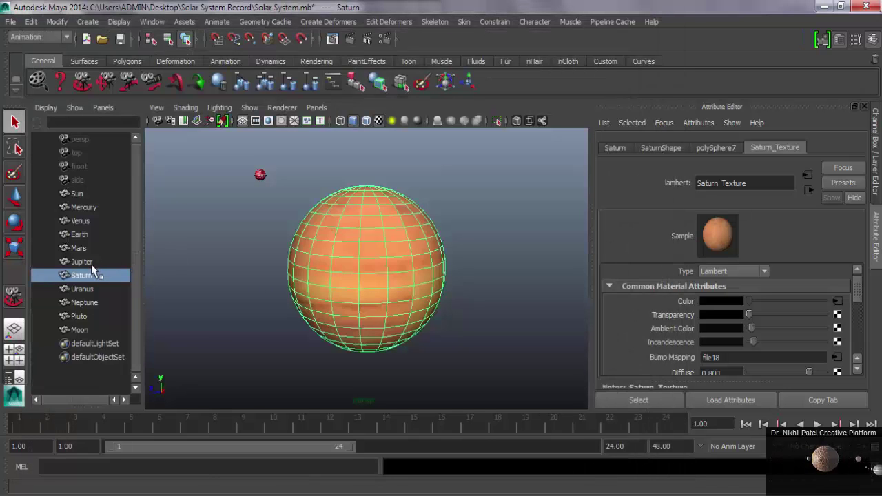
Add a file texture as the bump map of Jupiter's lambert7 material and set its bump depth to 0.05
click(88, 263)
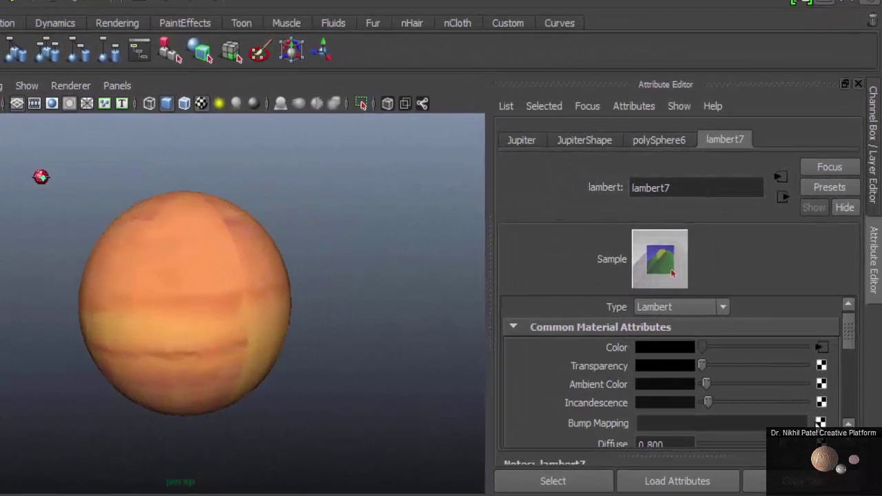
click(820, 423)
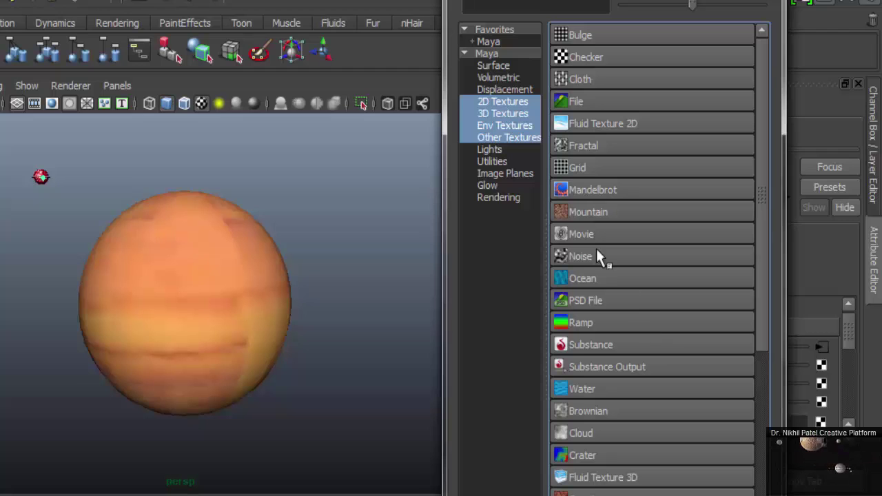
click(576, 101)
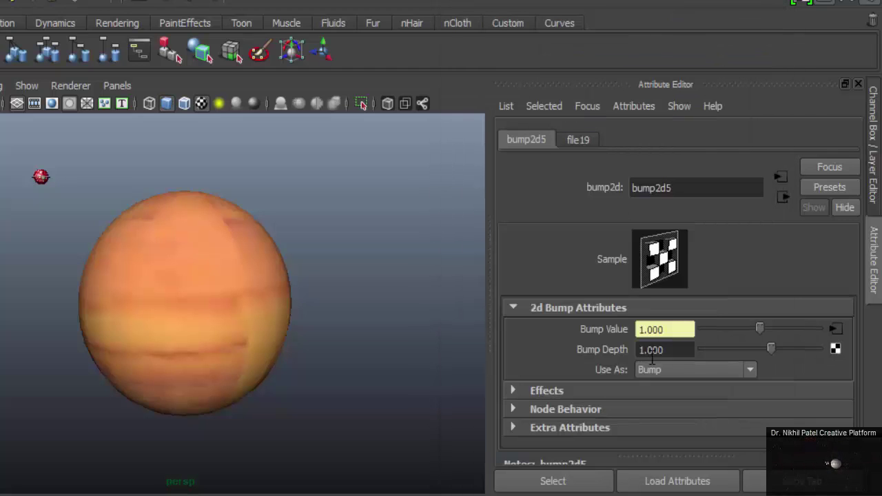
click(652, 352)
text(.05)
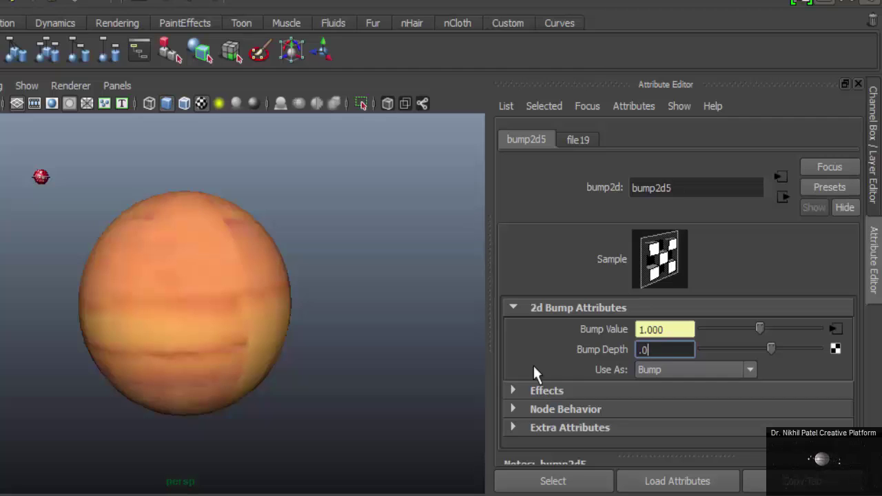
key(Return)
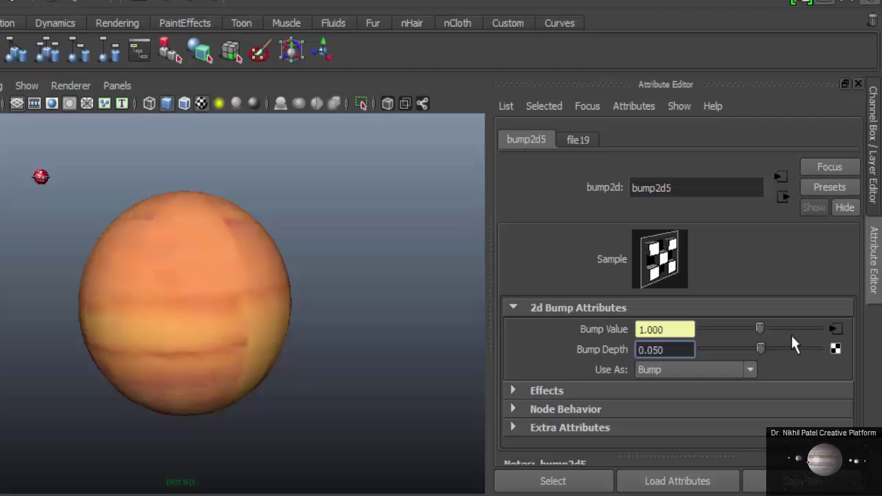
Load Jupitor map.jpg as the image of Jupiter's bump file texture, and test-render the frame with Jupiter in view
click(833, 329)
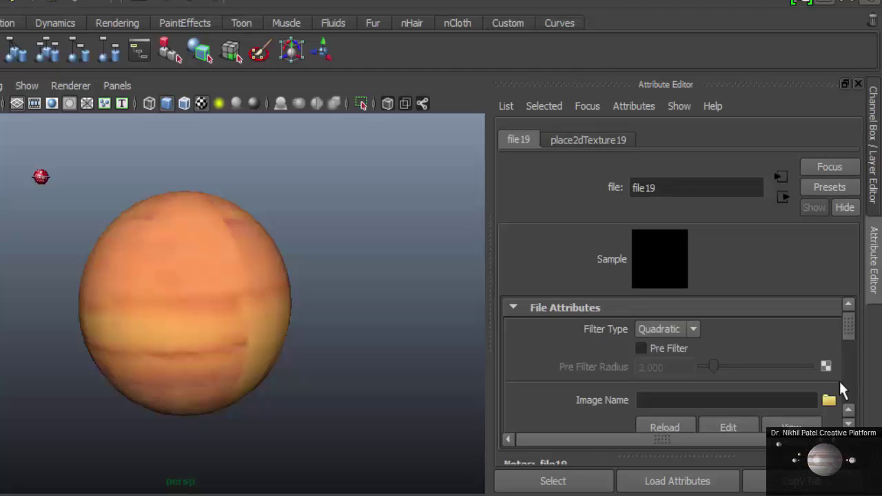
click(829, 399)
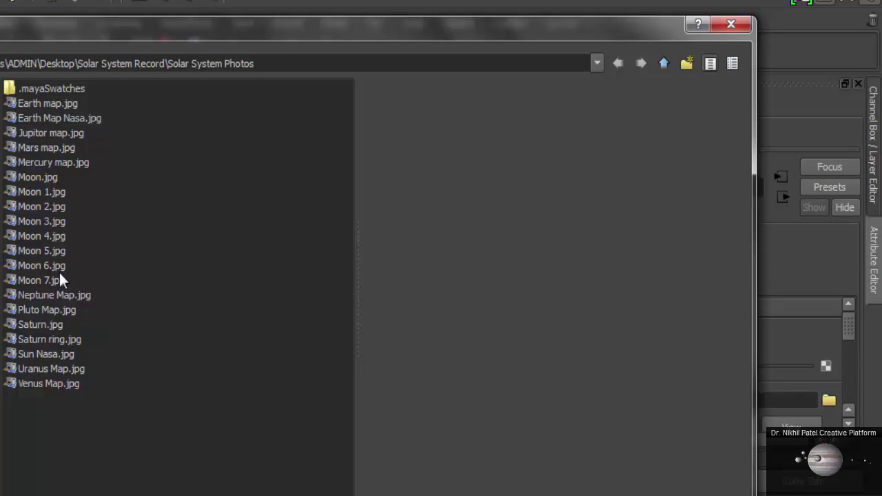
double_click(40, 133)
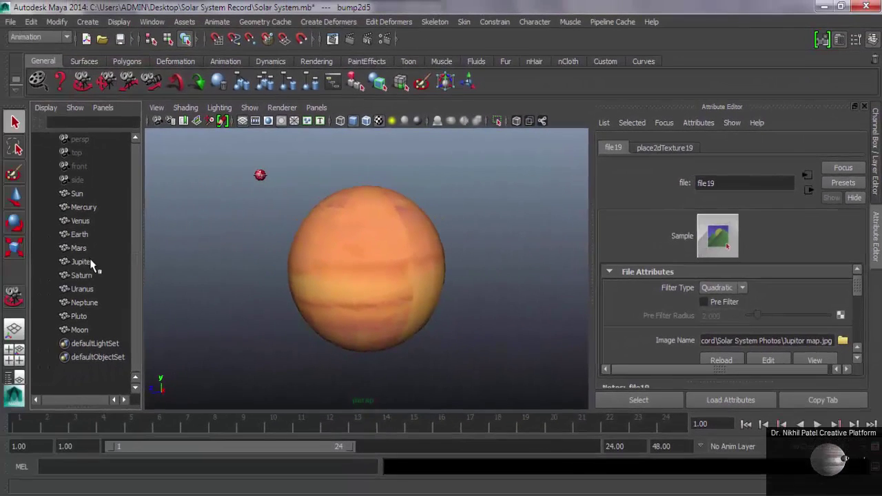
click(86, 262)
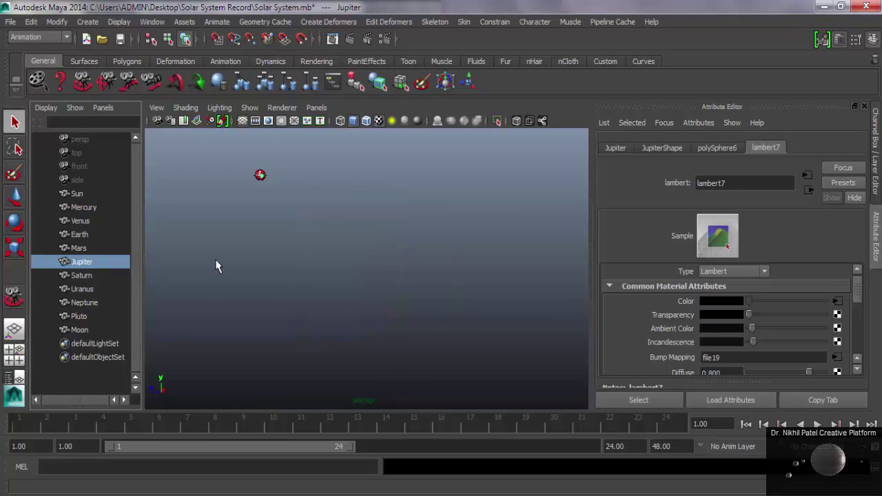
click(348, 40)
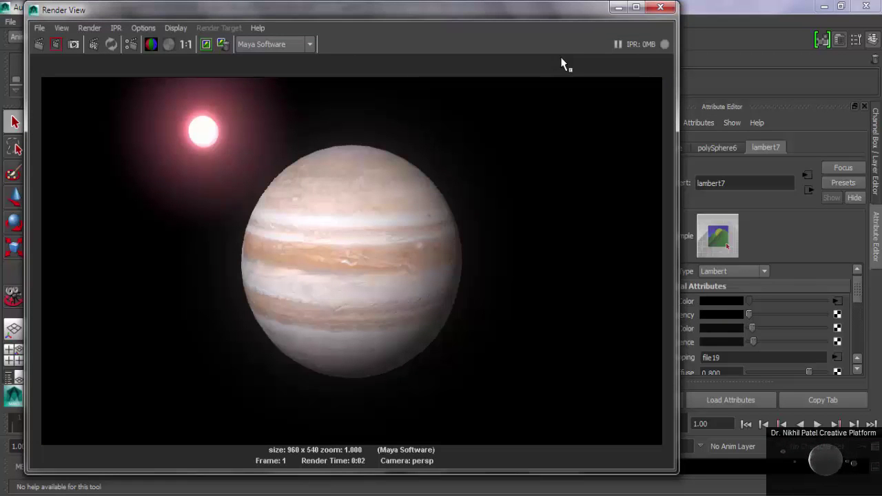
click(660, 7)
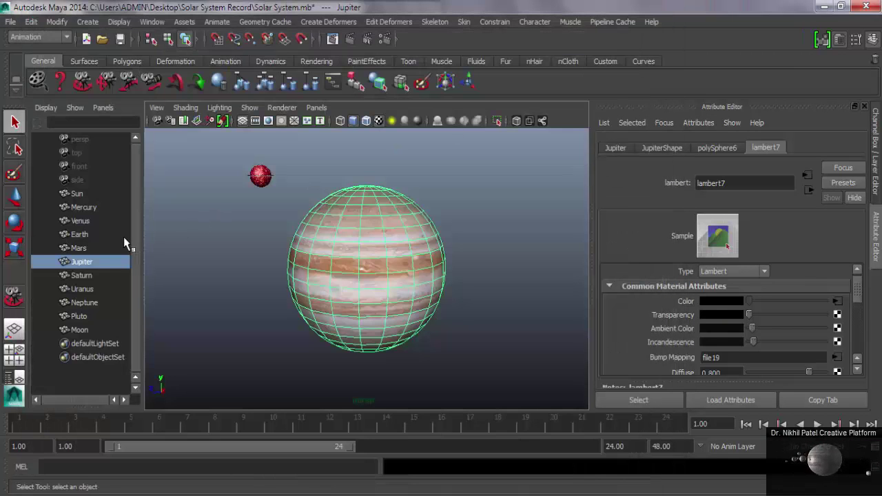
Add a file texture as the bump map of Mars's Mars_Texture material and set its bump depth to 0.2
click(81, 248)
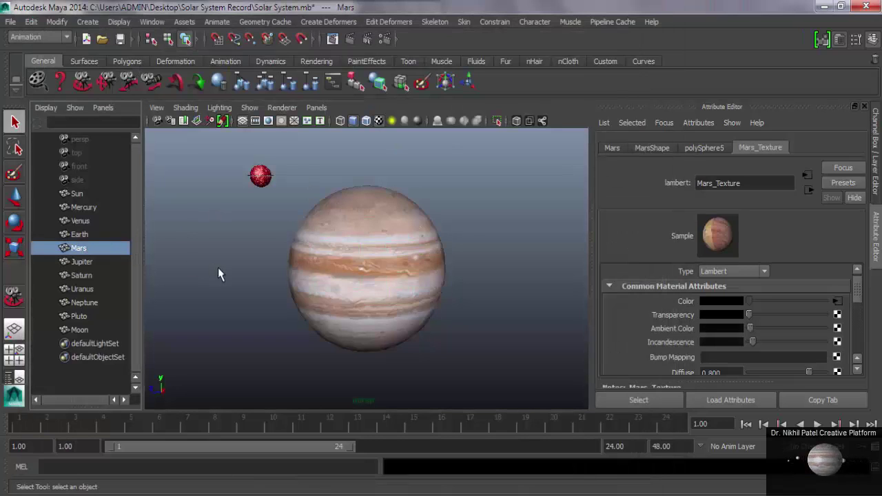
key(f)
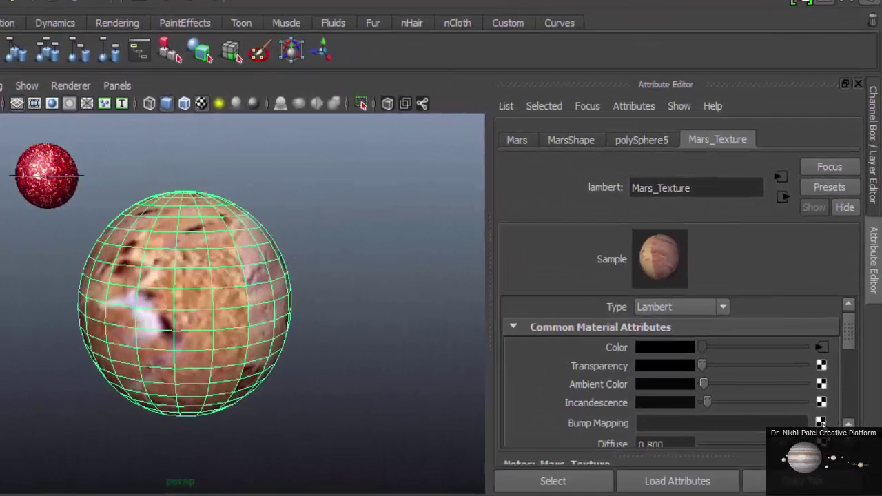
click(820, 423)
click(582, 100)
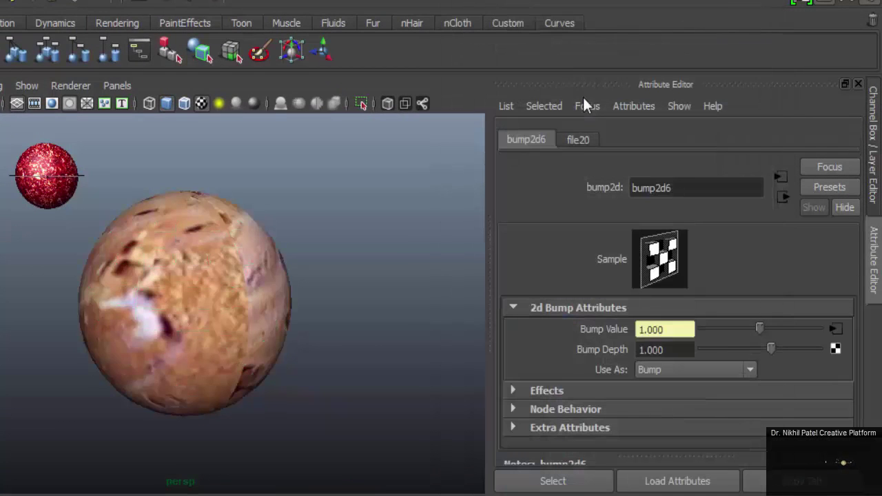
click(657, 348)
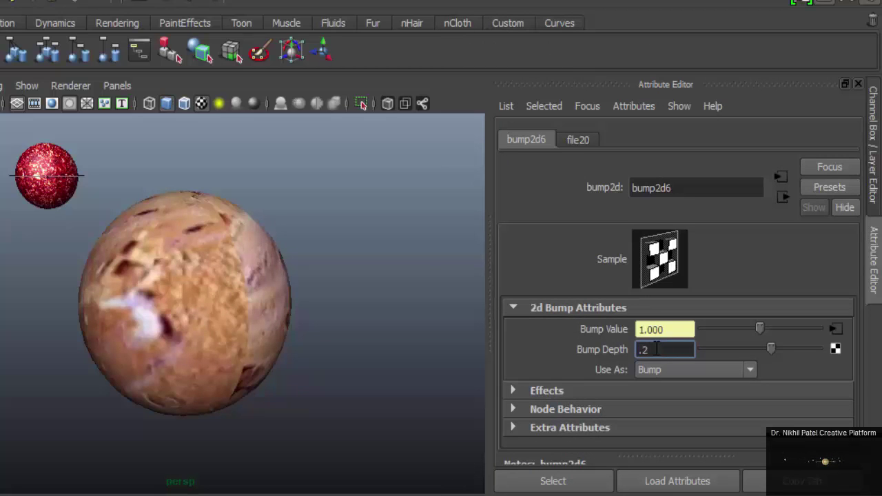
key(Return)
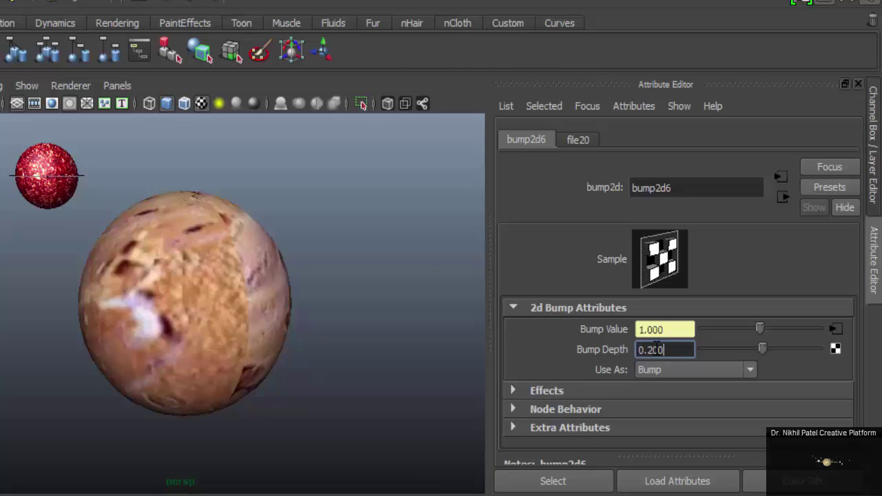
Load Mars map.jpg as the image of Mars's bump file texture and test-render the frame
click(835, 329)
click(829, 399)
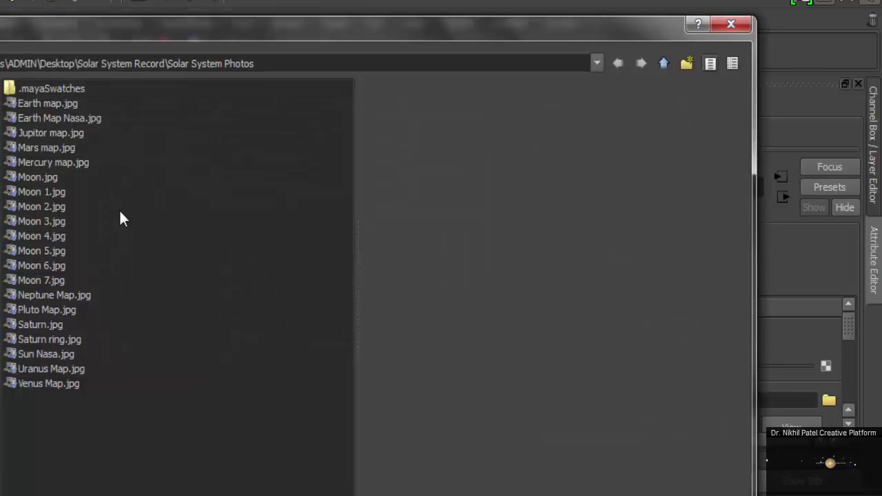
double_click(52, 148)
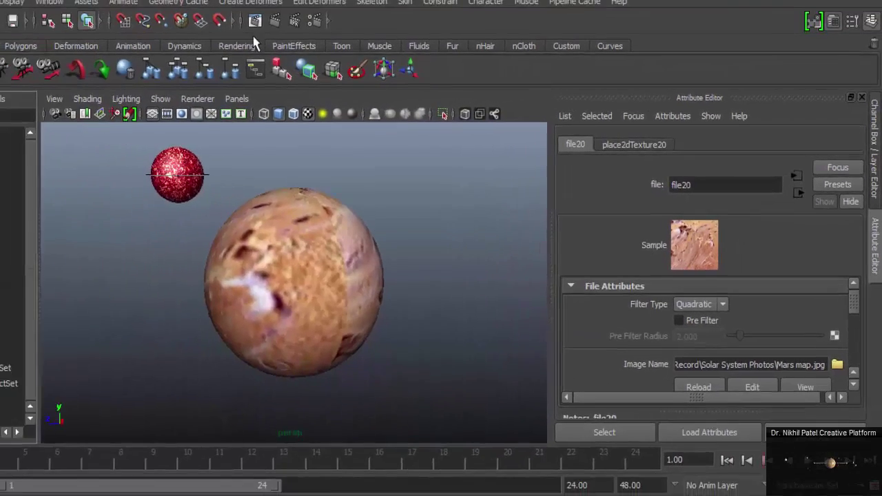
click(273, 21)
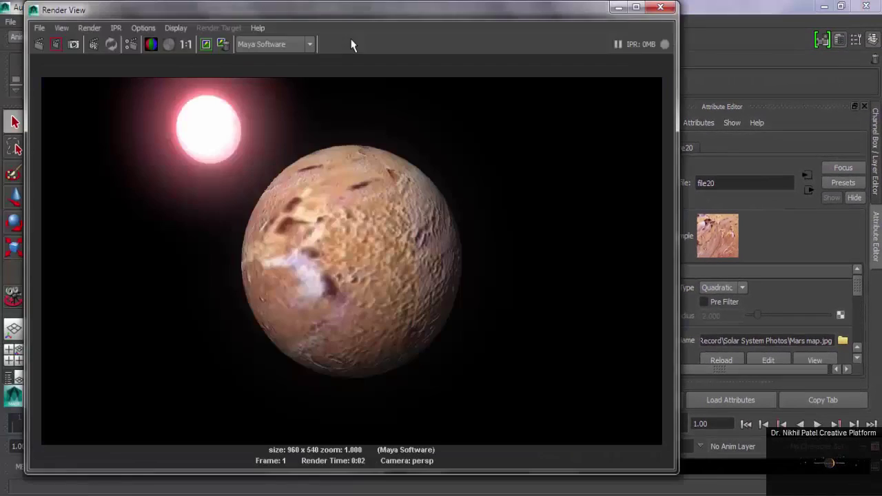
Add a file texture as the bump map of Earth's Earth_Texure material and set its bump depth to 0.3
click(660, 7)
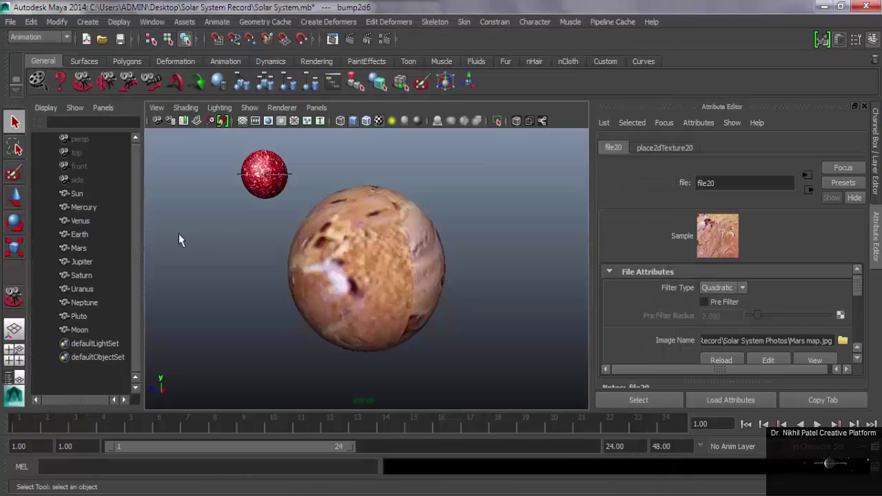
click(86, 234)
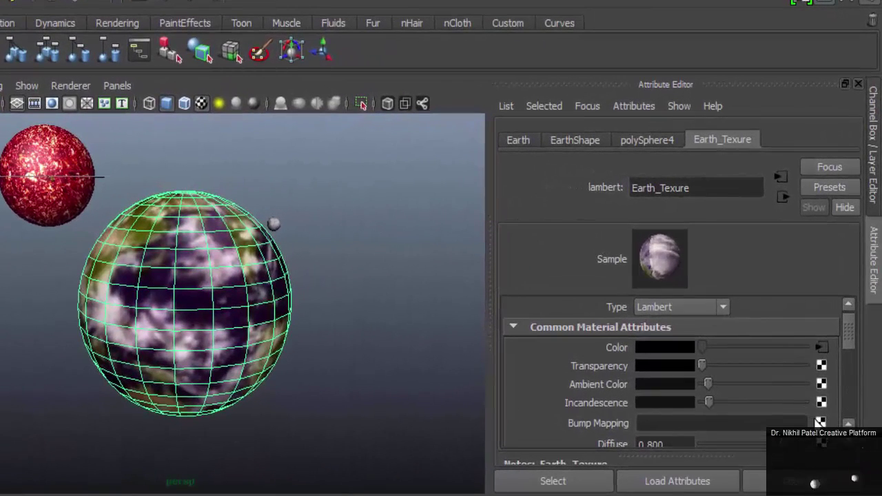
click(820, 422)
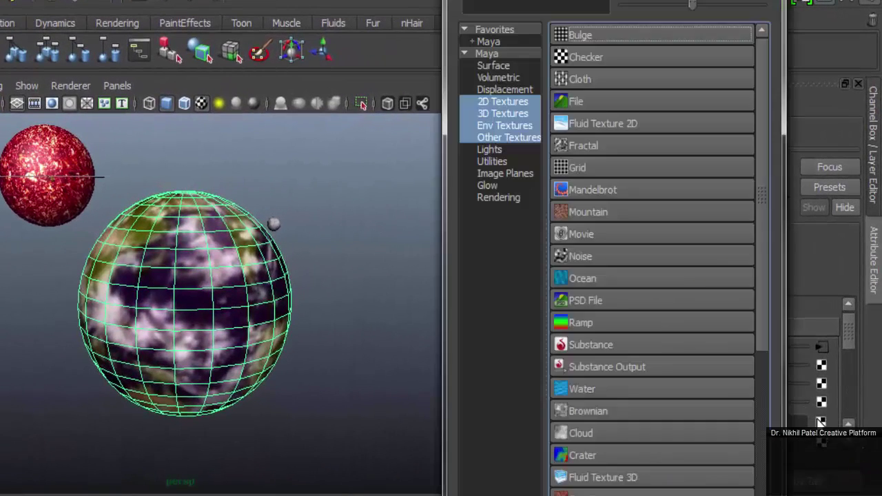
click(582, 101)
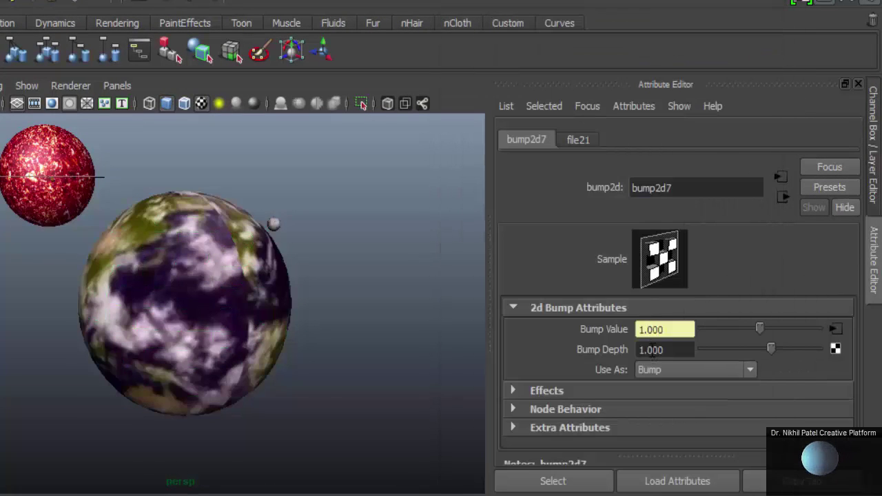
double_click(651, 350)
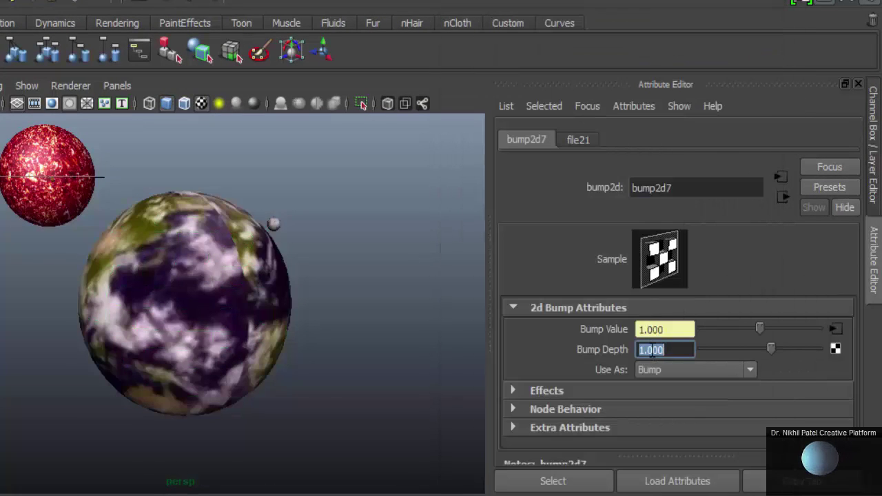
text(.)
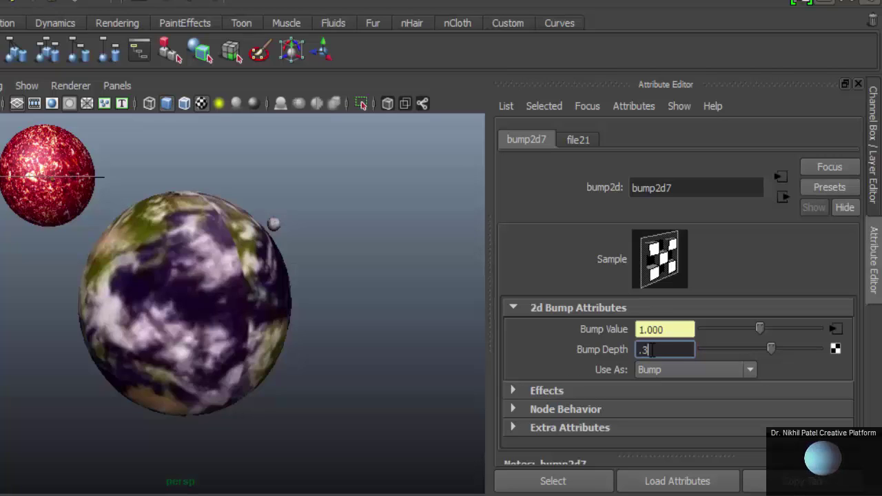
text(3)
key(Return)
Load Earth map.jpg as the image of Earth's bump file texture and test-render the frame
click(833, 329)
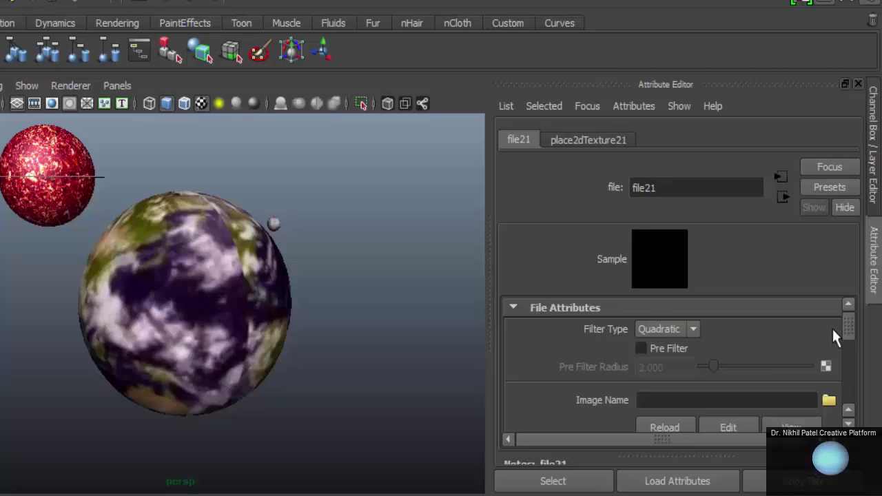
click(828, 401)
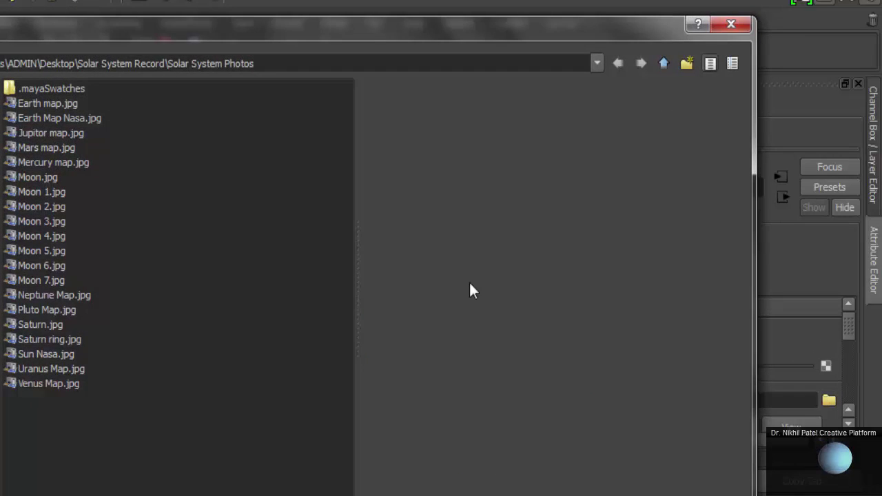
double_click(66, 103)
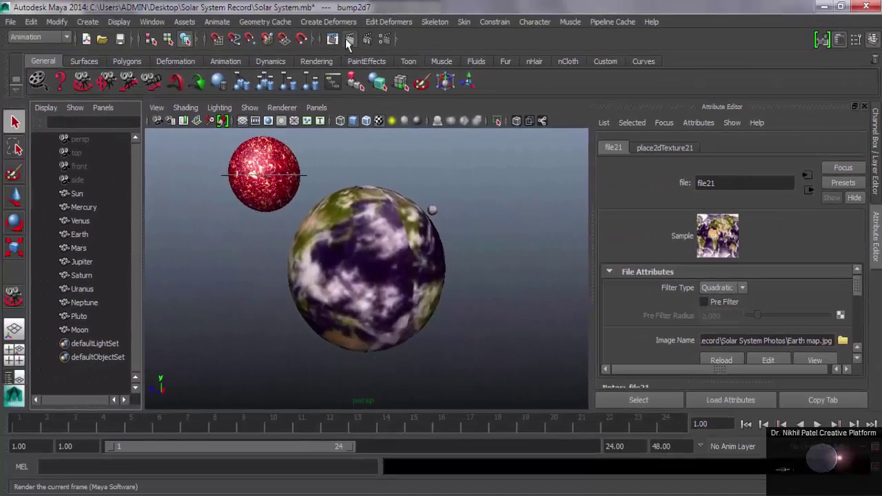
click(345, 38)
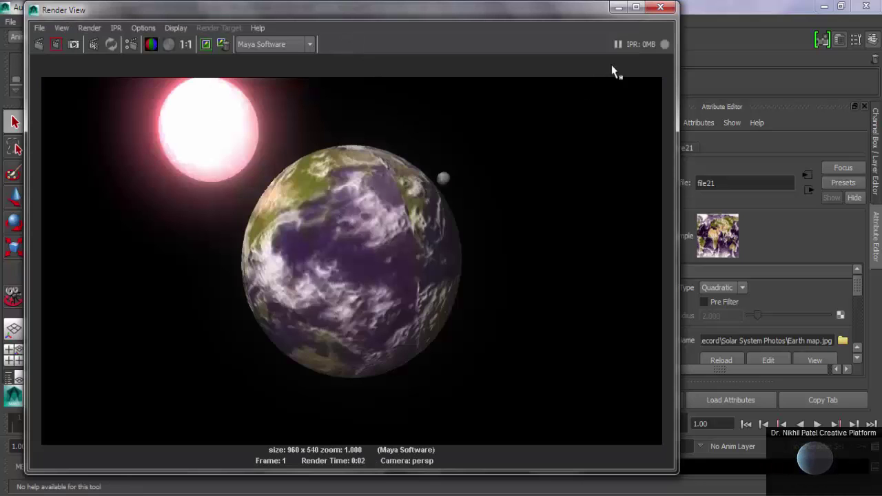
click(658, 8)
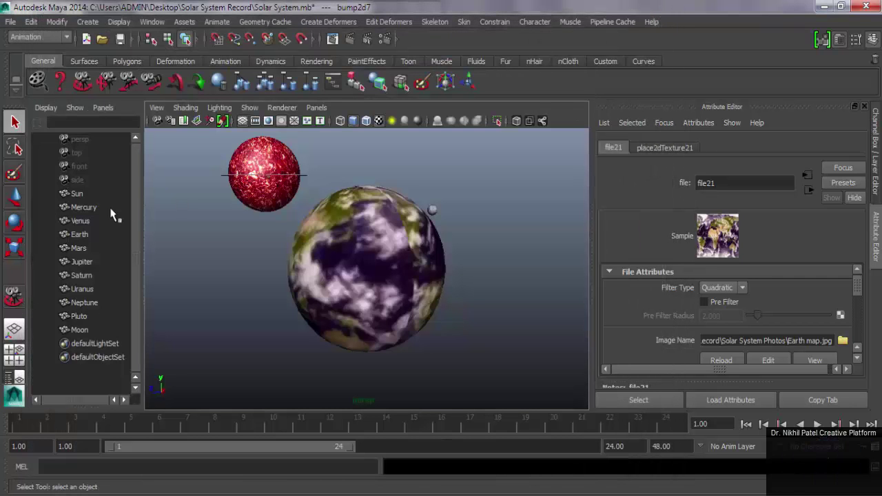
Add a file texture as the bump map of Venus's Venus_Teture material and set its bump depth to 0.4
click(80, 221)
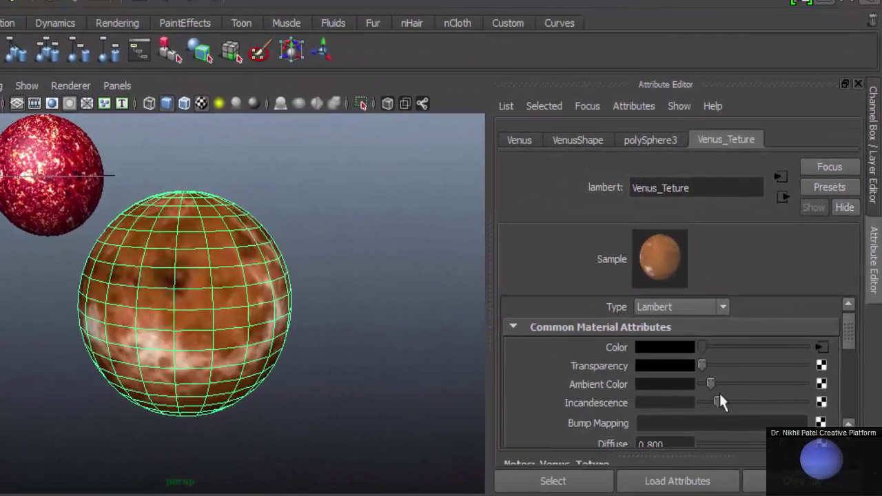
click(819, 421)
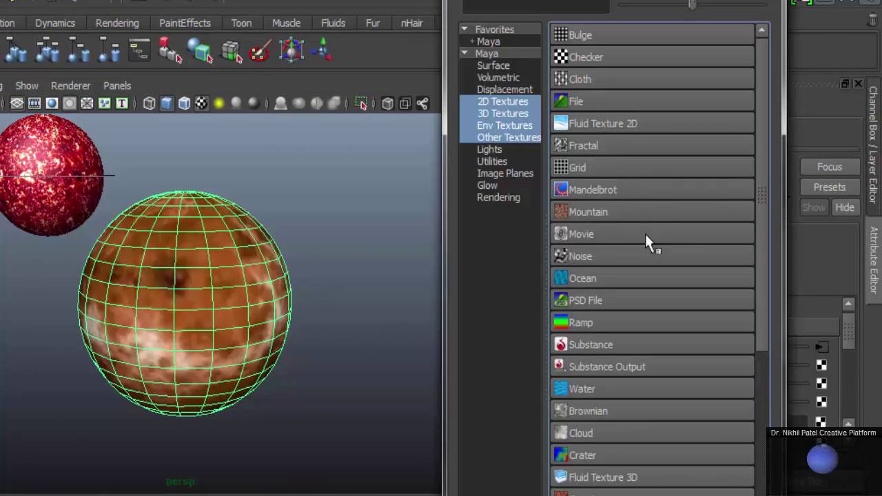
click(594, 101)
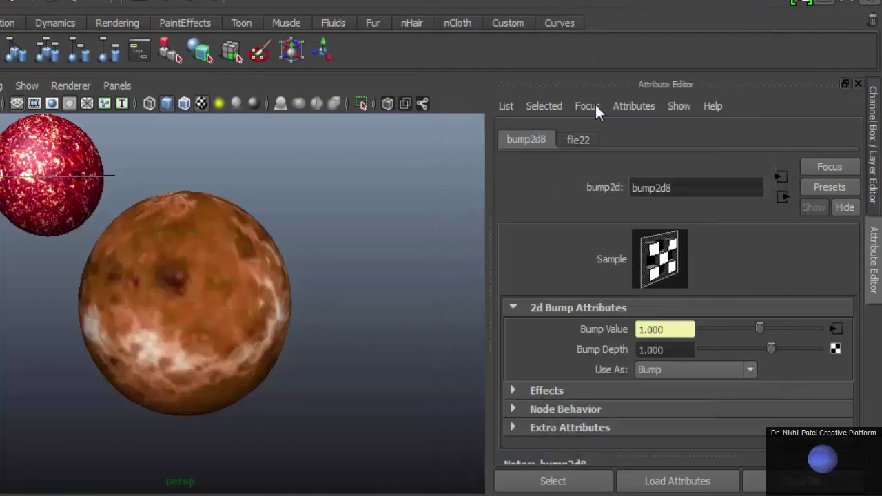
click(680, 347)
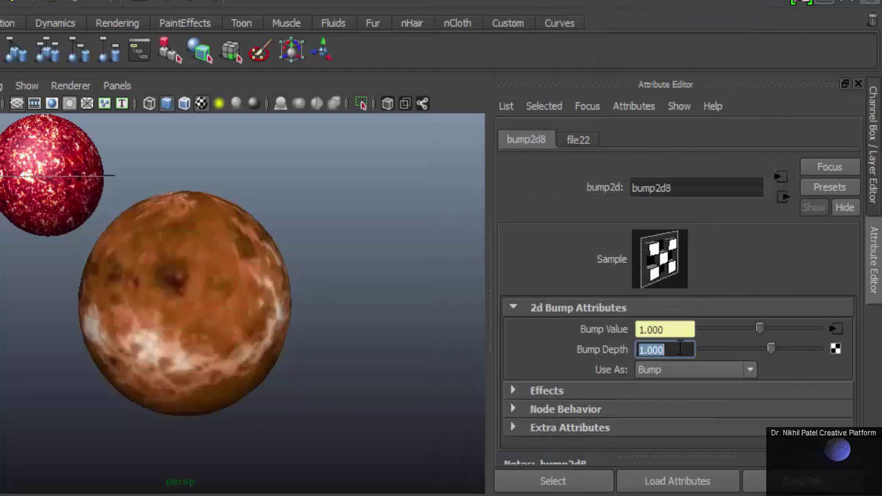
text(.)
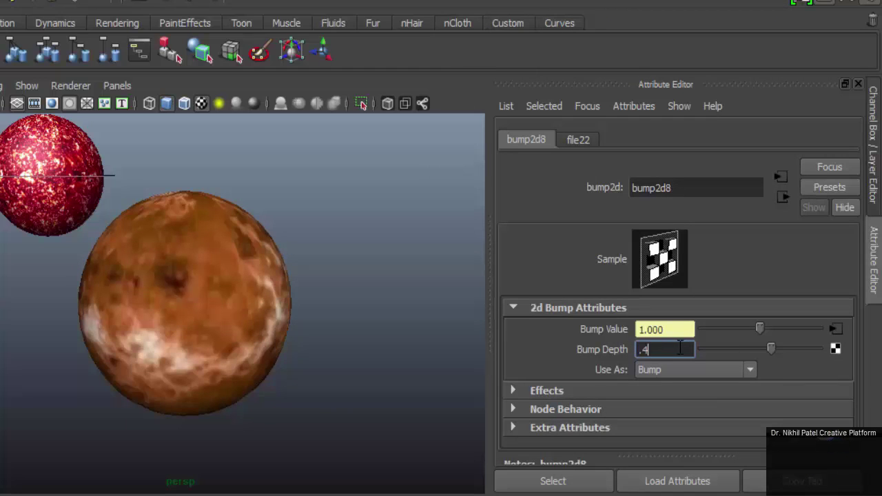
text(4)
key(Return)
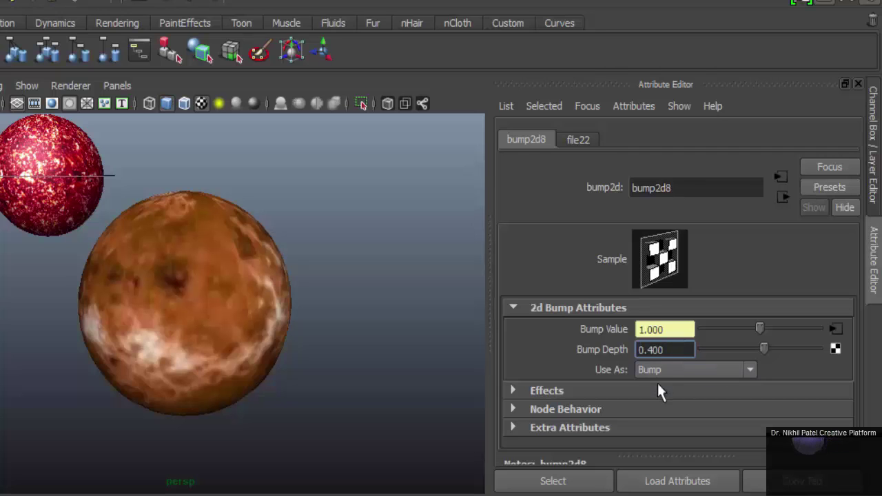
Load Venus Map.jpg as the image of Venus's bump file texture and test-render the frame
click(834, 331)
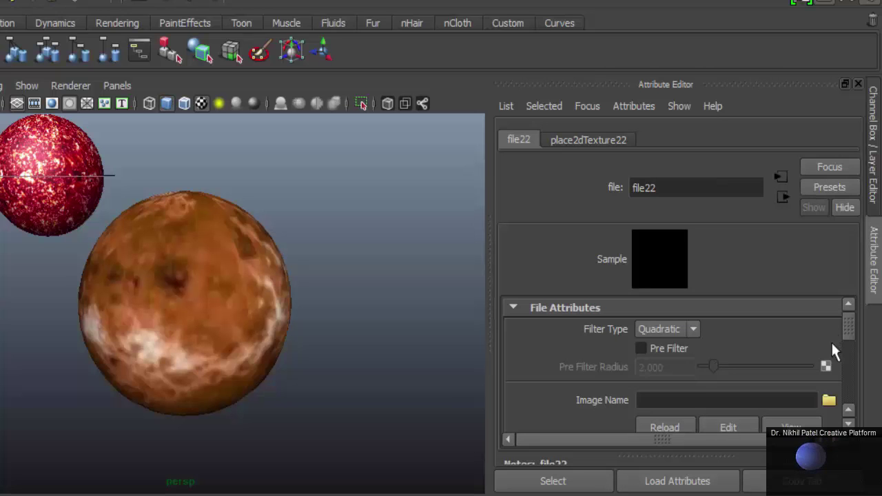
click(828, 401)
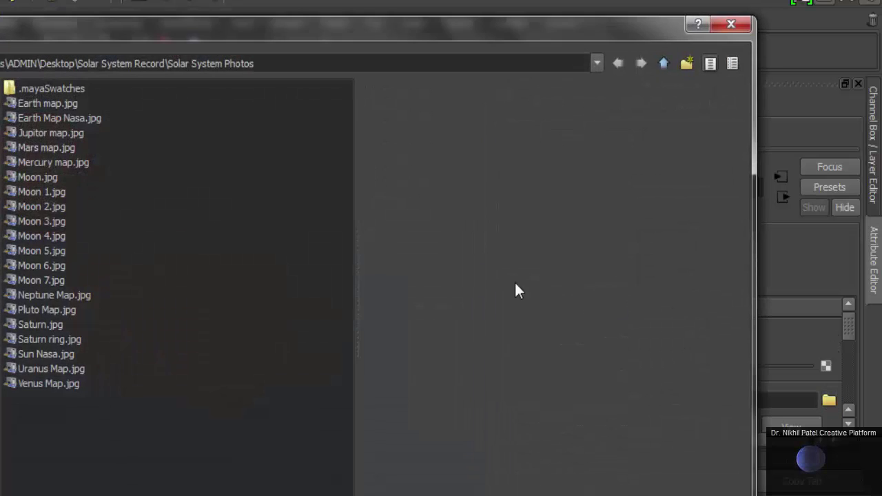
double_click(47, 384)
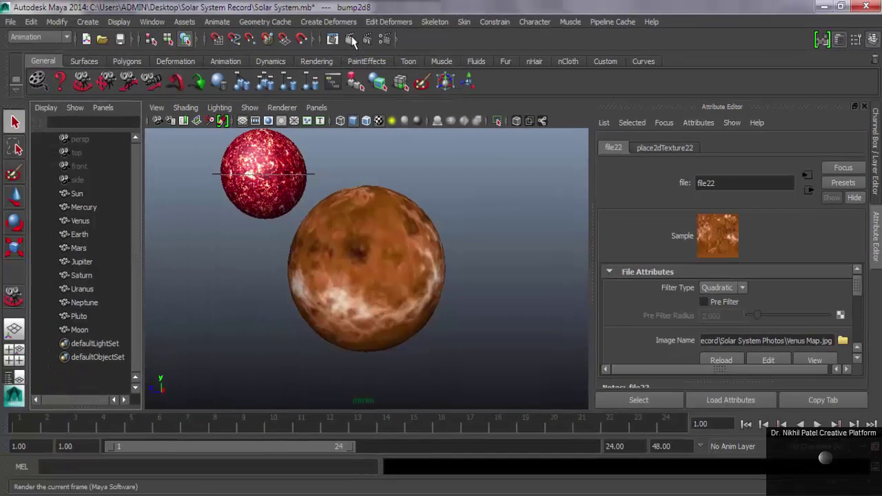
click(350, 40)
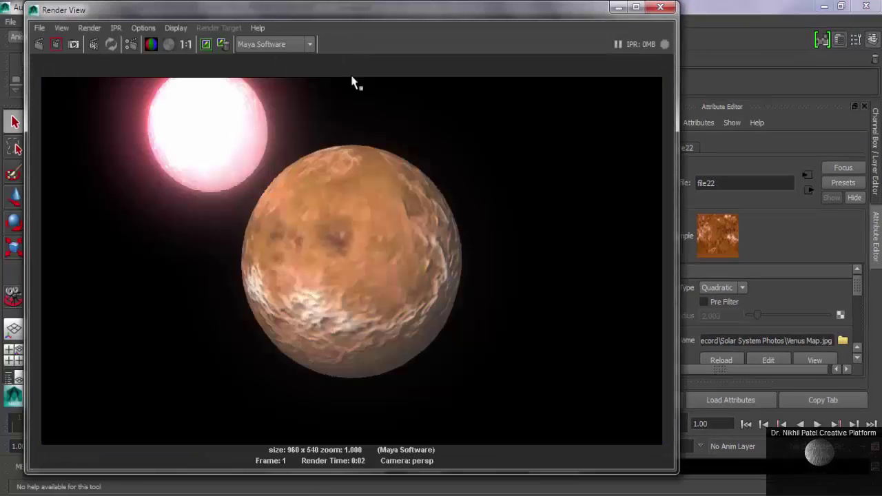
click(660, 7)
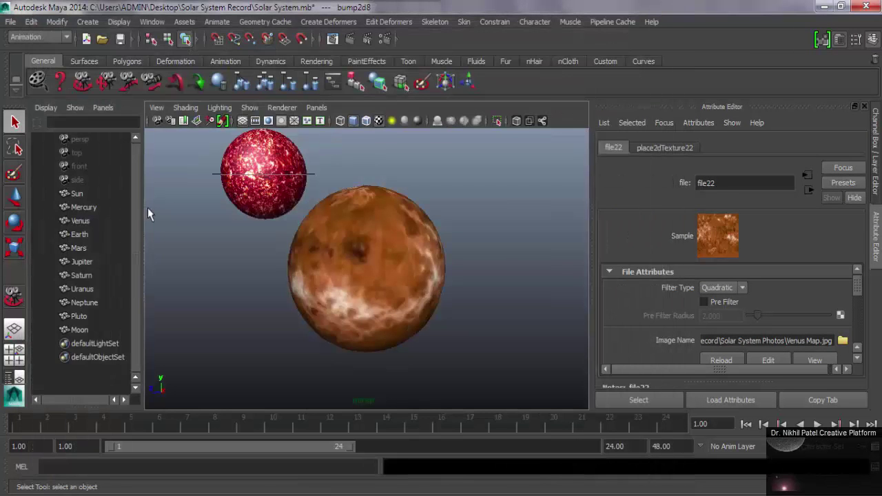
Add a file texture as the bump map of Mercury's Mercury_Texture material and set its bump depth to 0.5
click(82, 208)
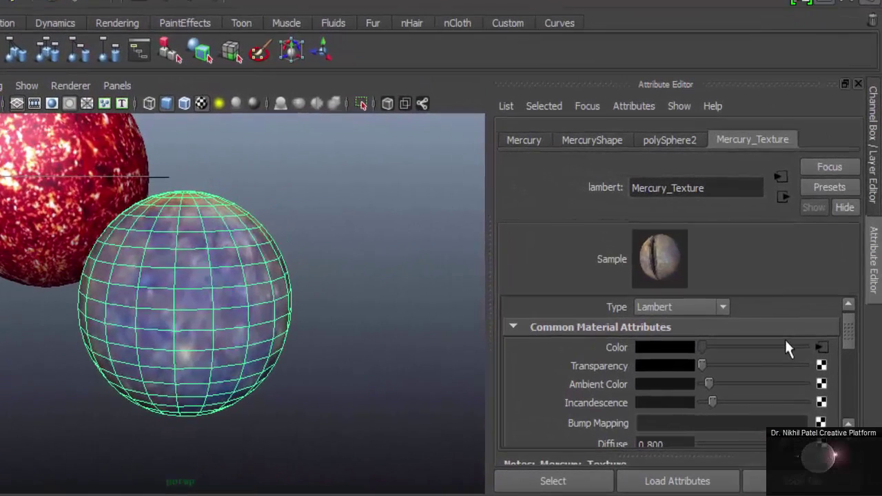
click(820, 422)
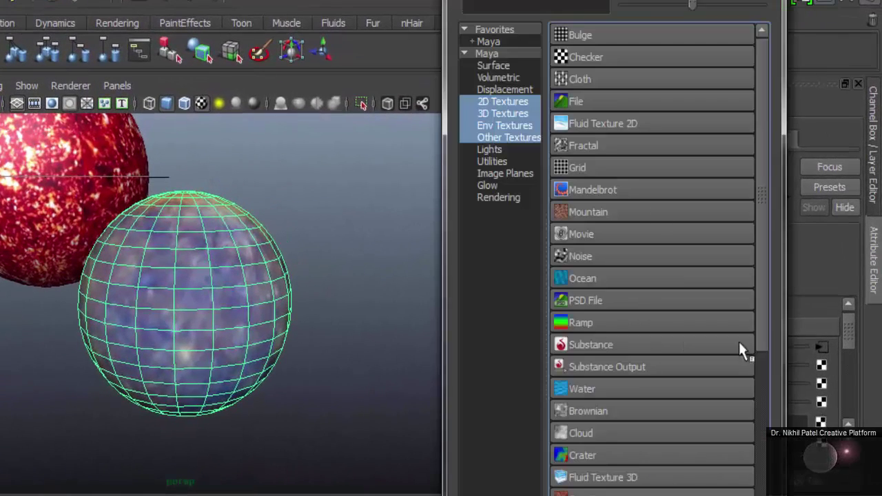
click(601, 103)
double_click(669, 350)
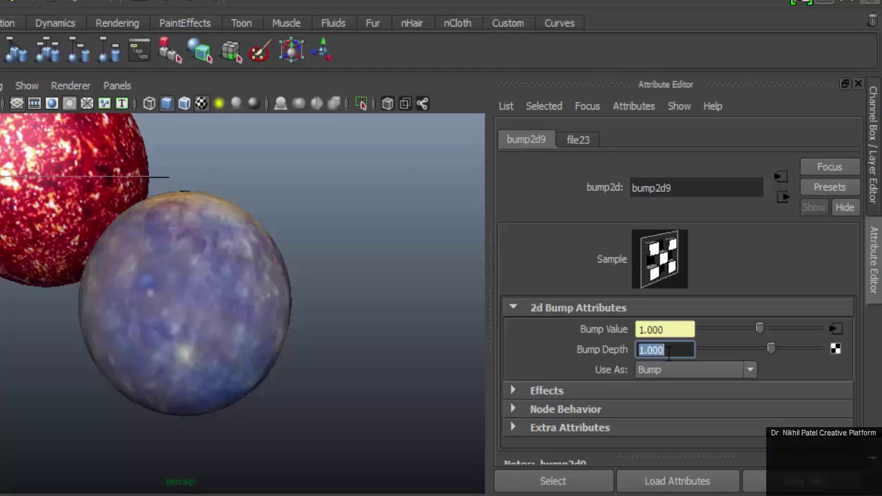
text(.5)
key(Return)
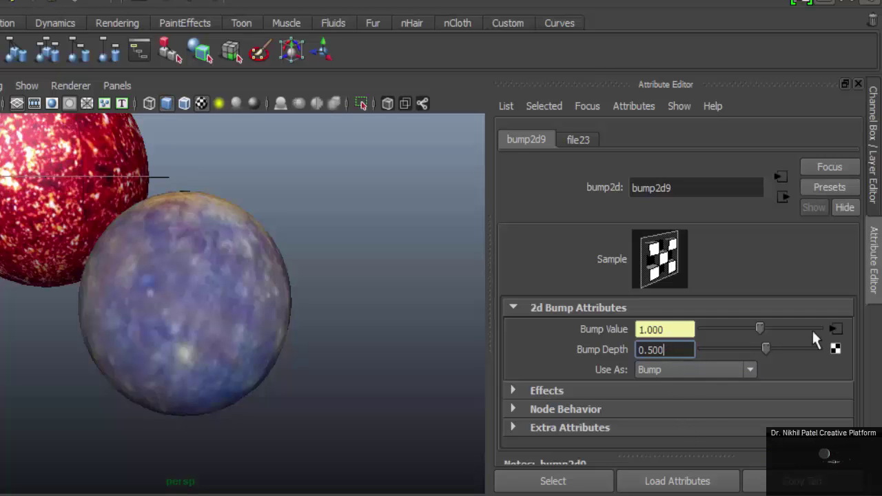
Load Mercury map.jpg as the image of Mercury's bump file texture and test-render the frame
click(835, 328)
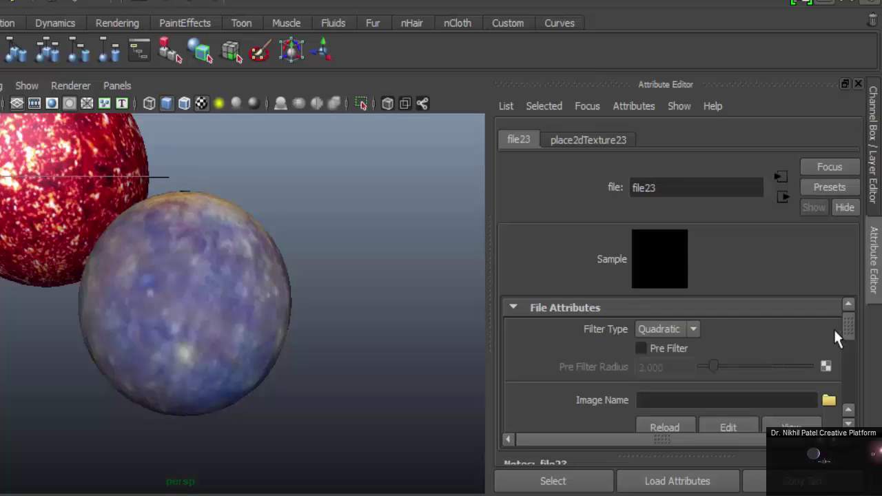
click(826, 399)
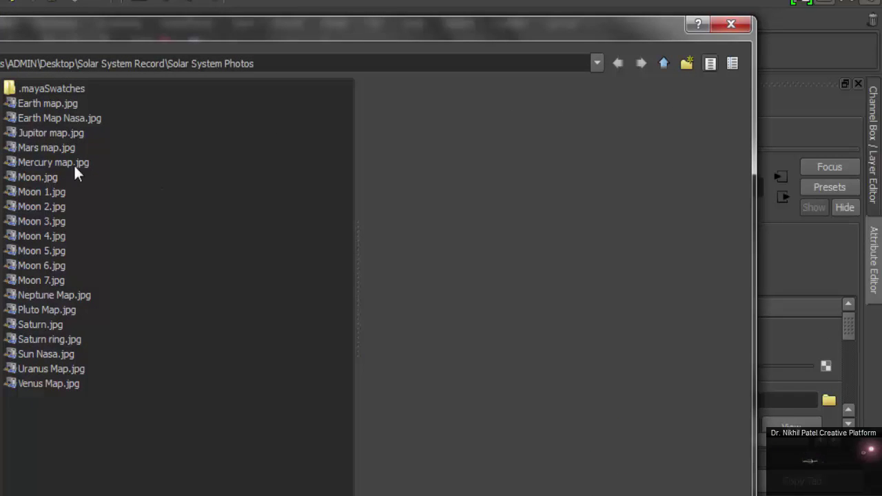
double_click(73, 164)
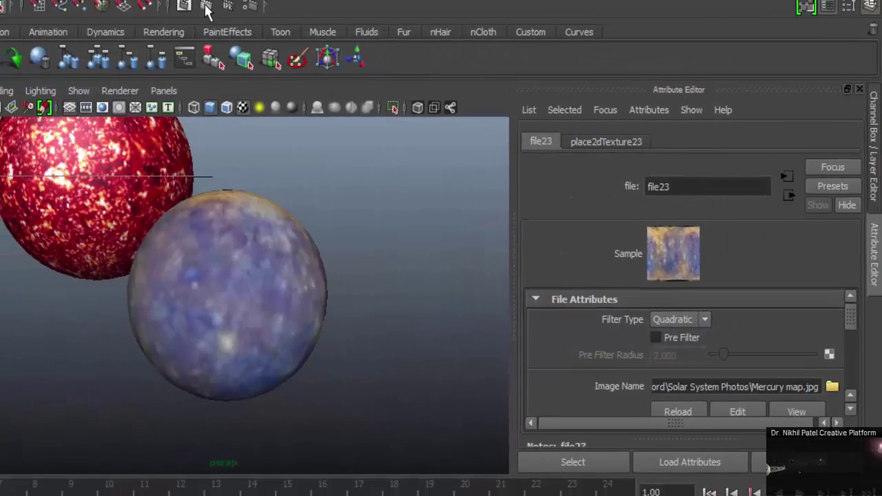
click(166, 1)
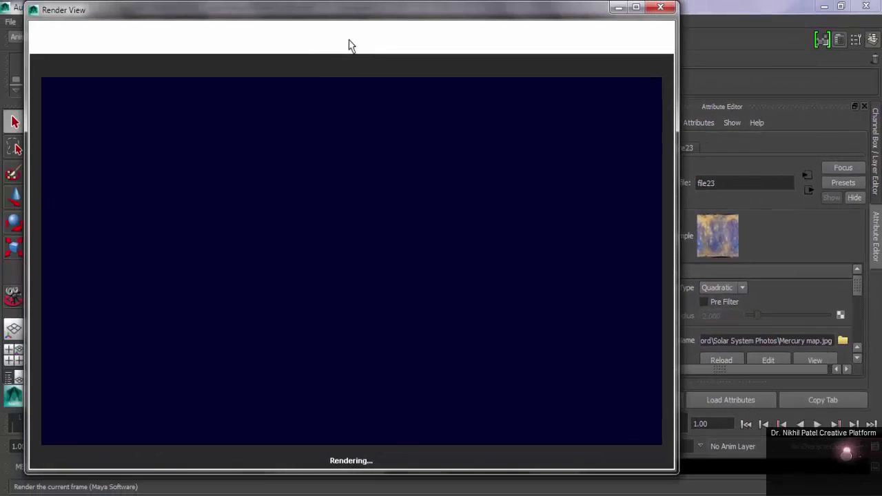
click(658, 8)
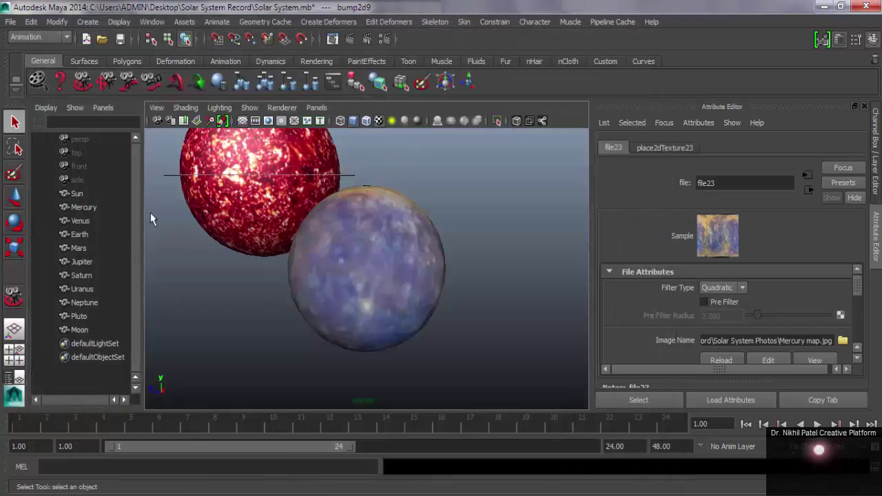
Frame Earth in the viewport and switch to the top orthographic view
click(77, 236)
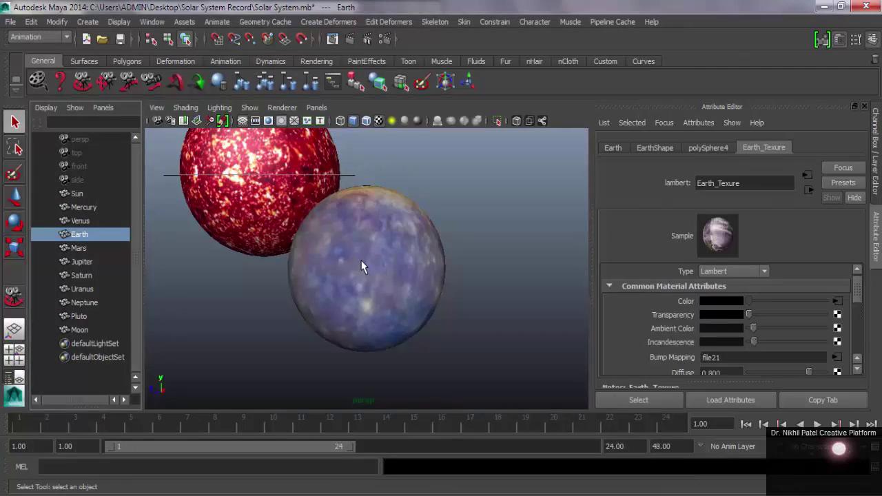
key(f)
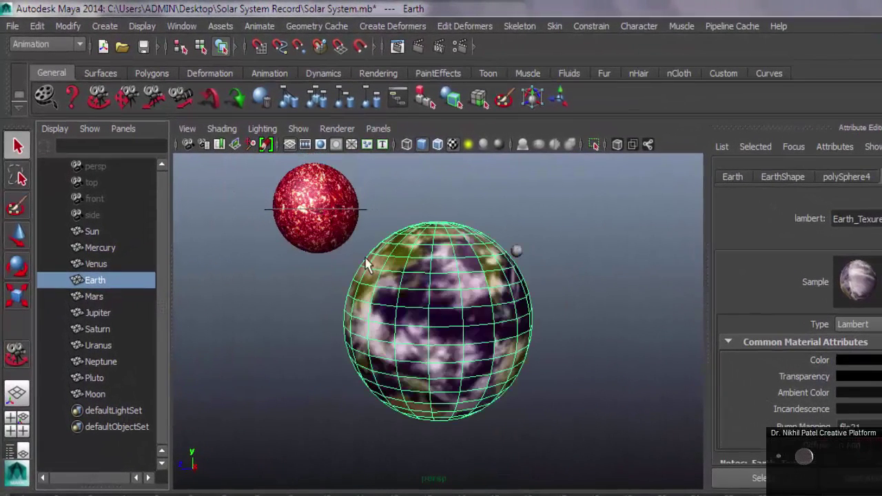
click(377, 129)
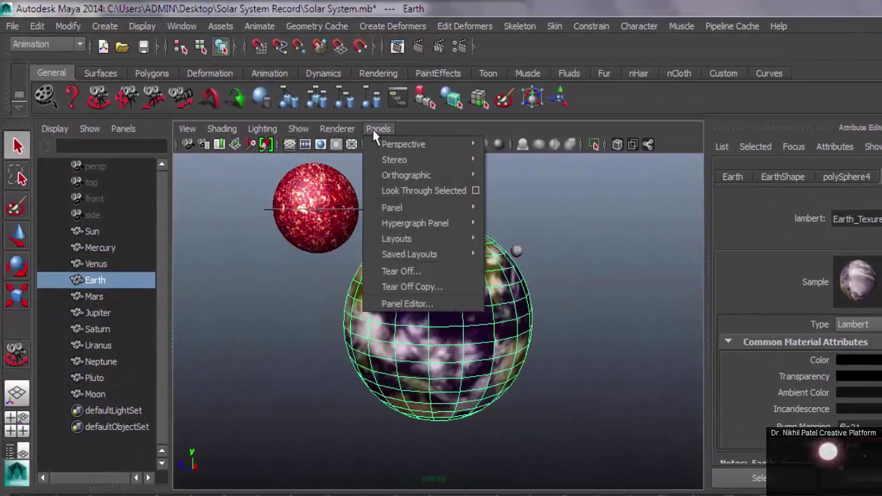
mouse_move(393, 177)
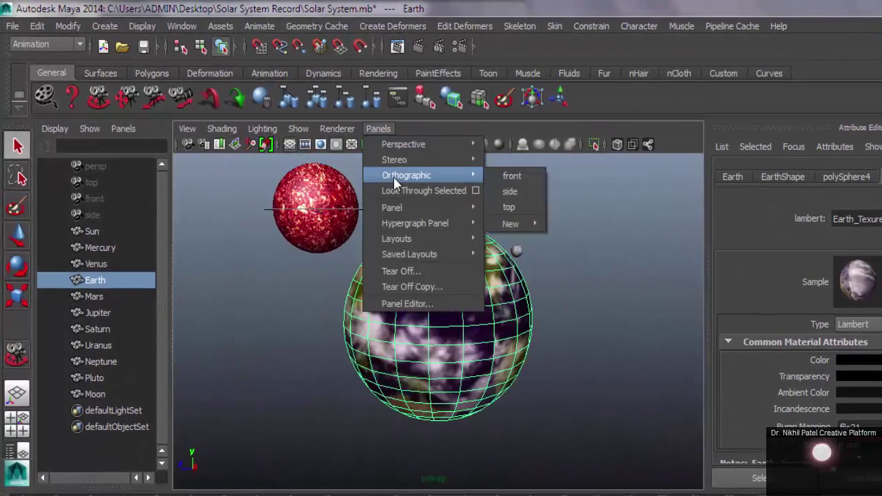
click(507, 208)
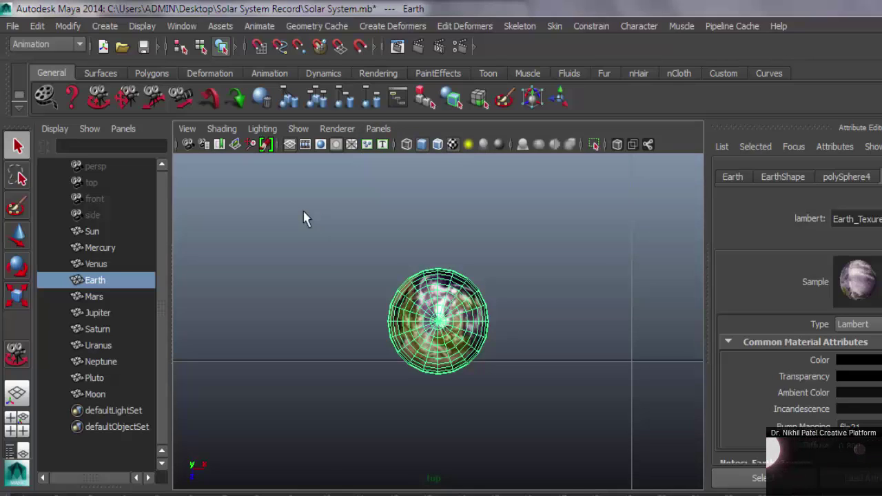
Draw a NURBS circle centred on Earth, about three times Earth's diameter, as the Moon's orbit
click(102, 71)
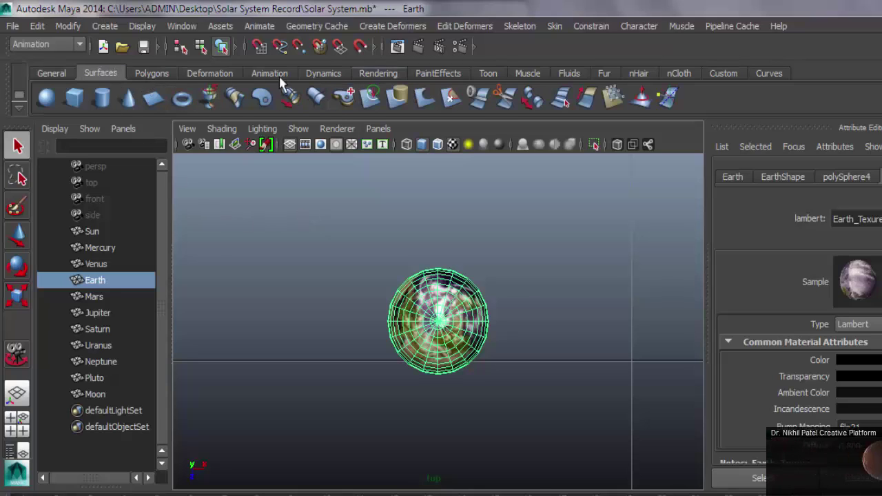
click(764, 73)
click(45, 98)
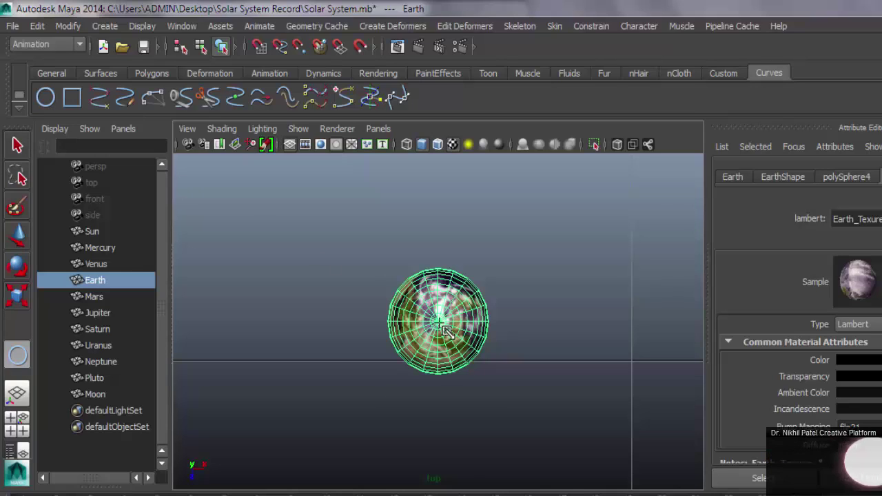
drag(440, 323, 579, 435)
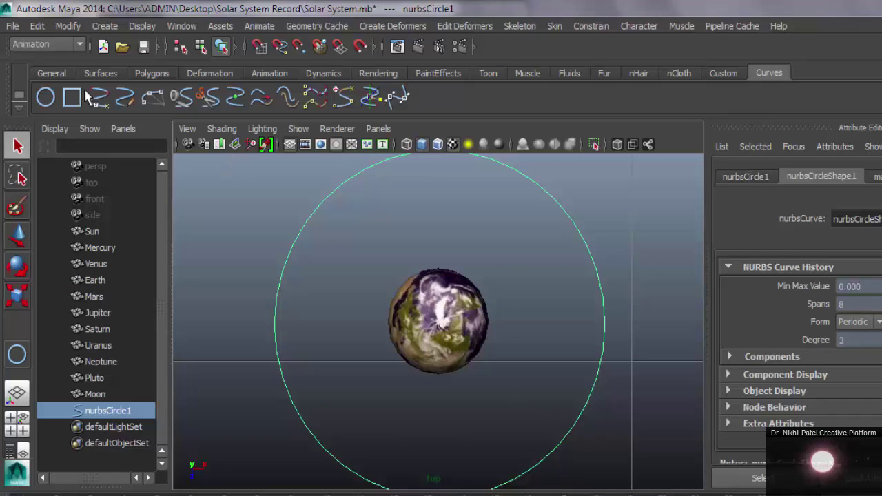
Scale the orbit circle up uniformly to about five times Earth's diameter
click(51, 73)
click(157, 101)
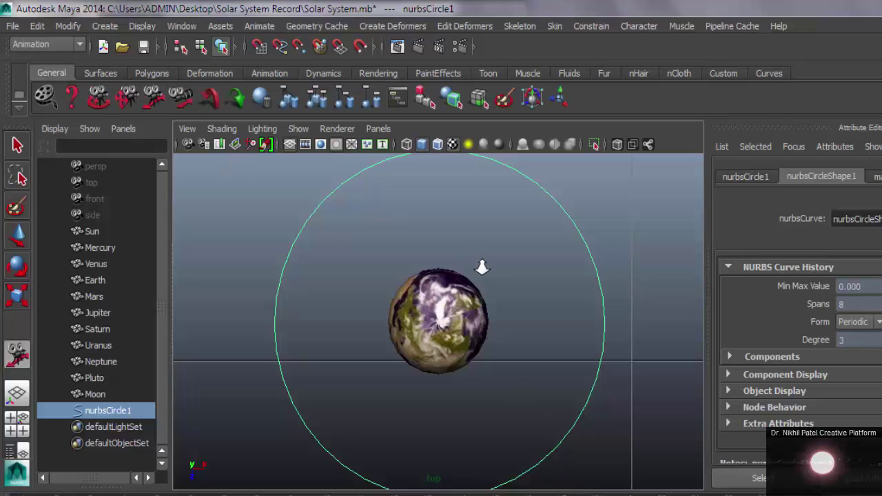
drag(481, 267, 434, 276)
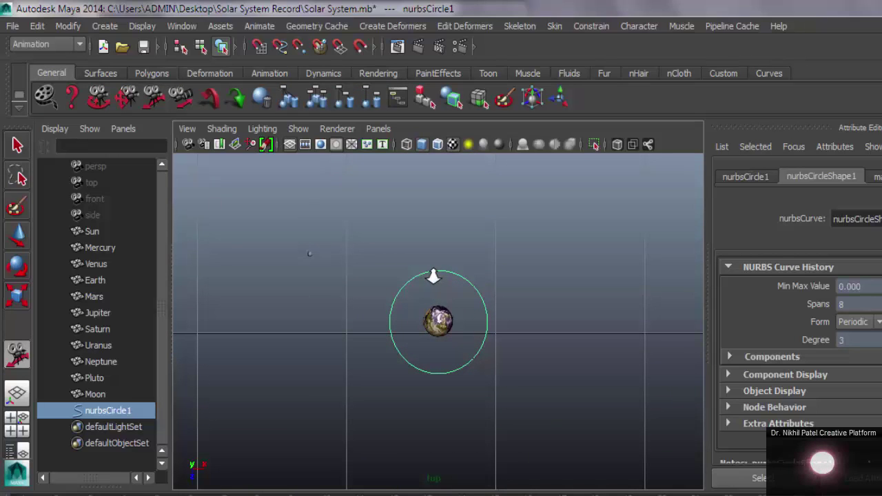
click(17, 296)
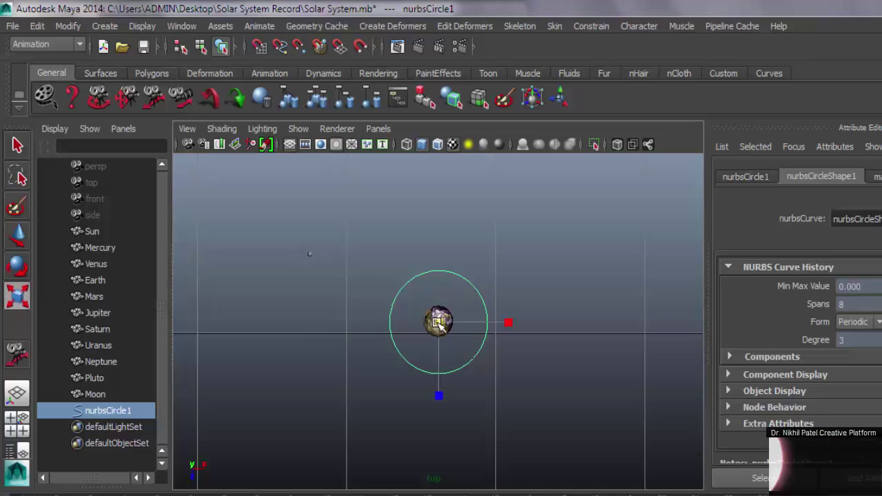
drag(436, 322, 482, 327)
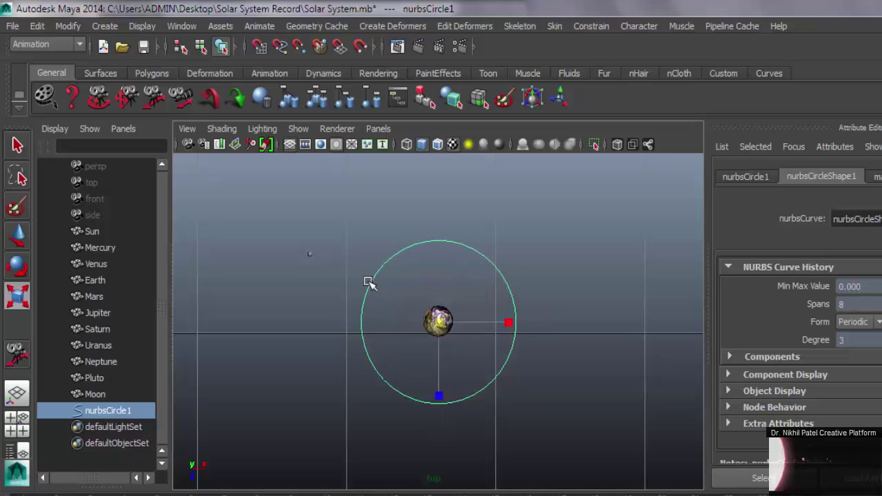
Move the Moon onto the orbit circle around Earth
click(310, 254)
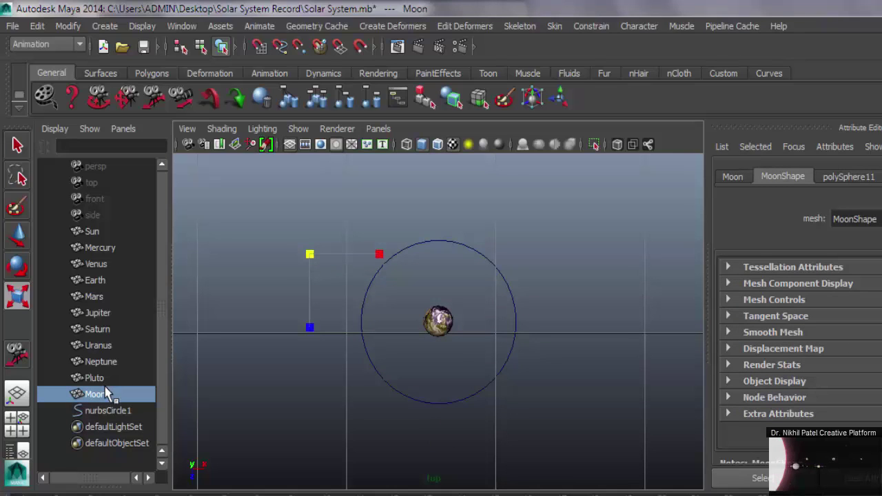
click(18, 236)
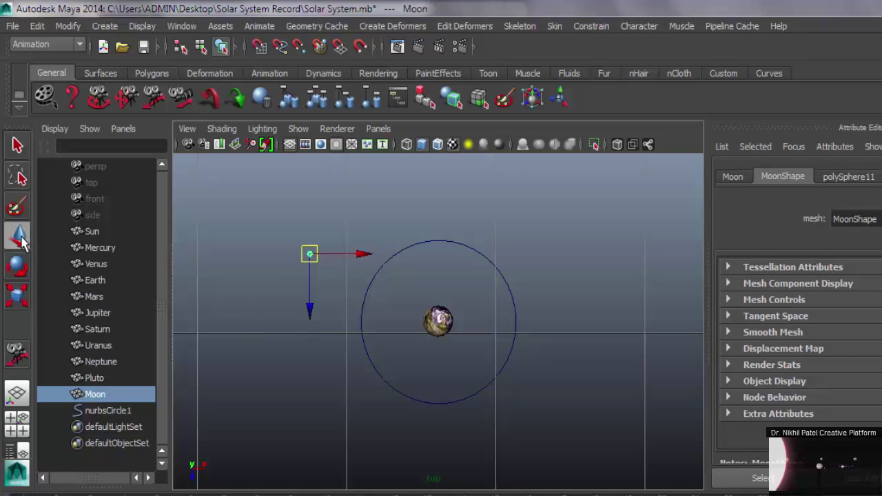
drag(313, 258, 370, 296)
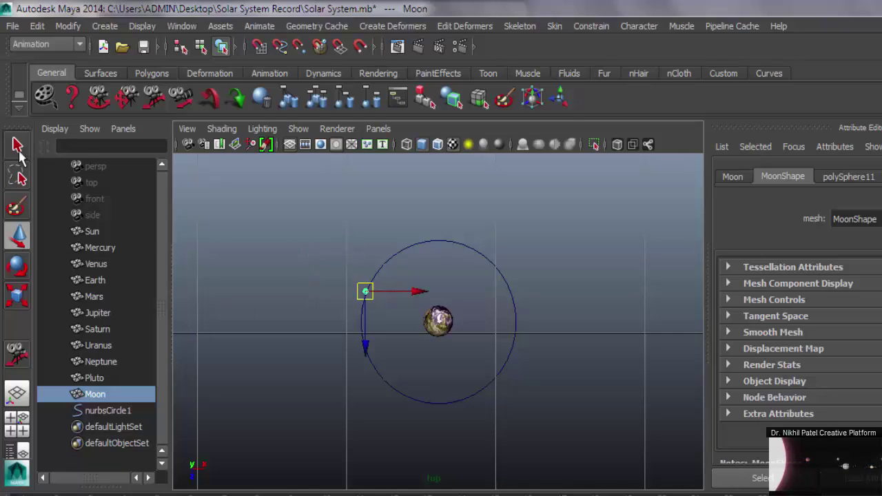
click(18, 153)
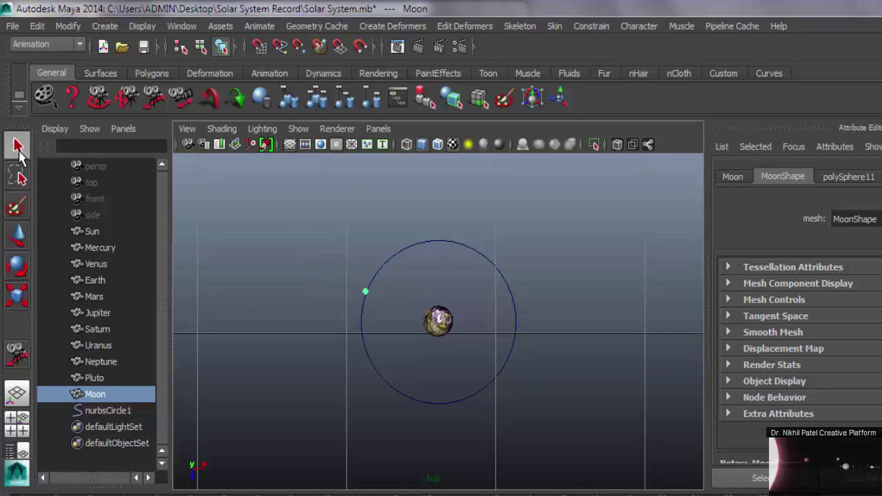
Attach the Moon to the orbit circle as a motion path with start time 1 and end time 30
shift+click(371, 358)
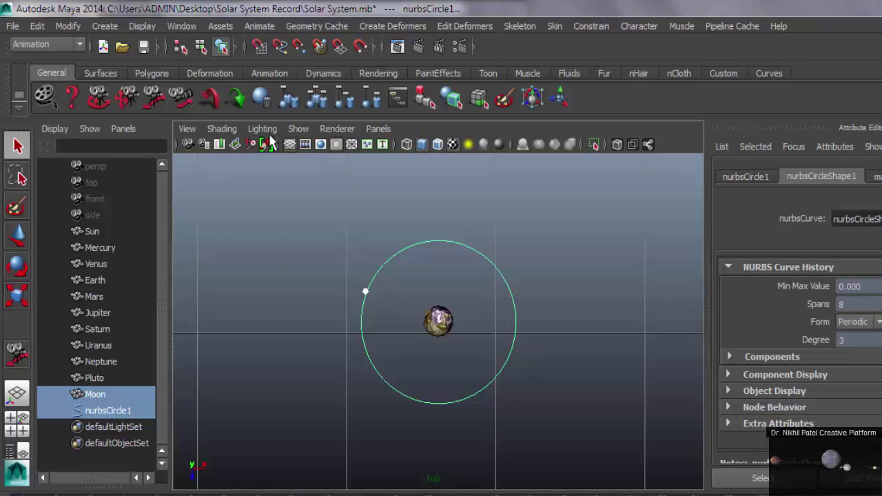
click(80, 45)
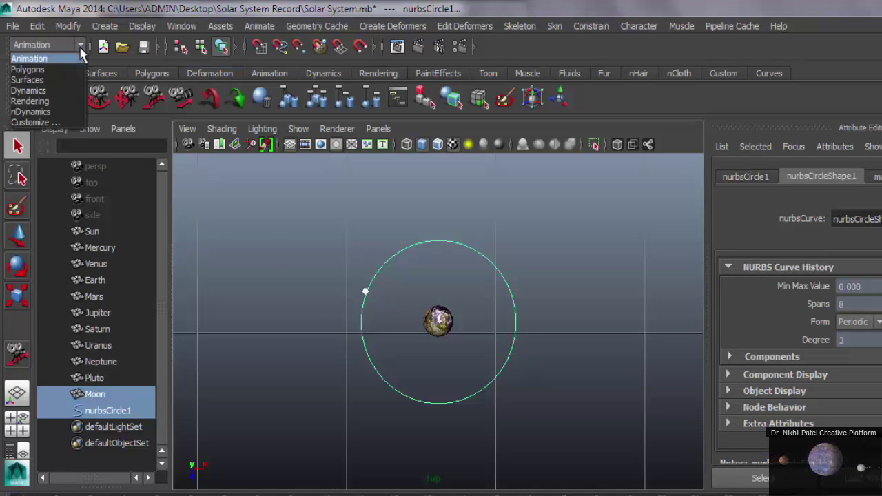
click(67, 56)
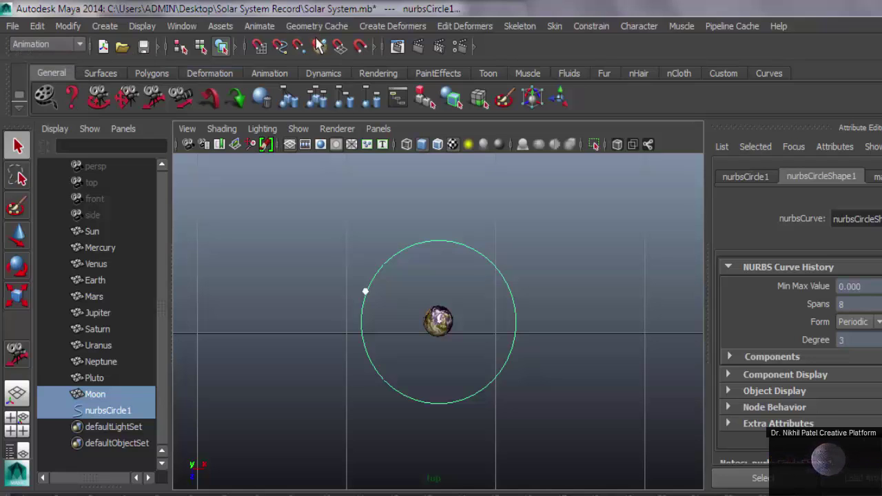
click(265, 26)
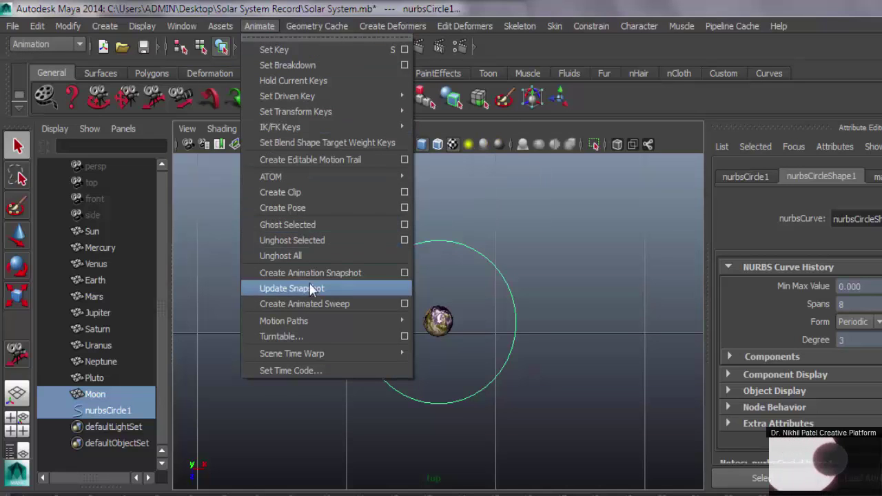
mouse_move(382, 320)
click(521, 346)
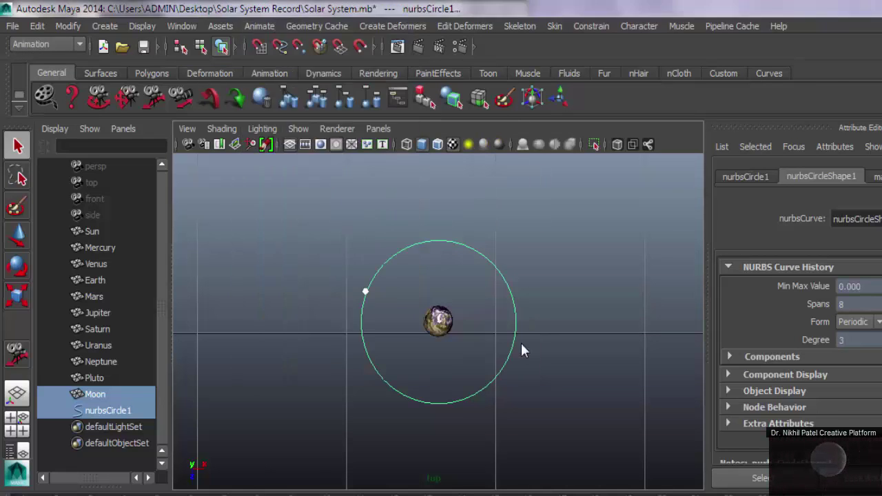
click(705, 119)
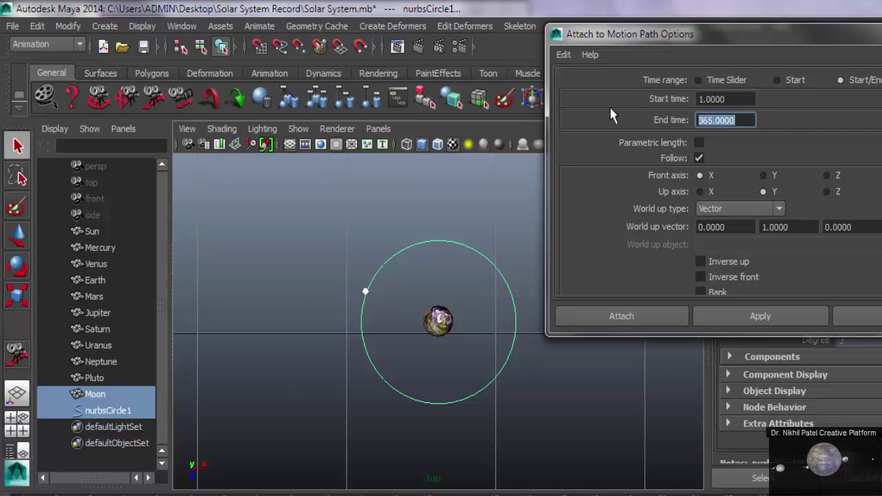
text(30)
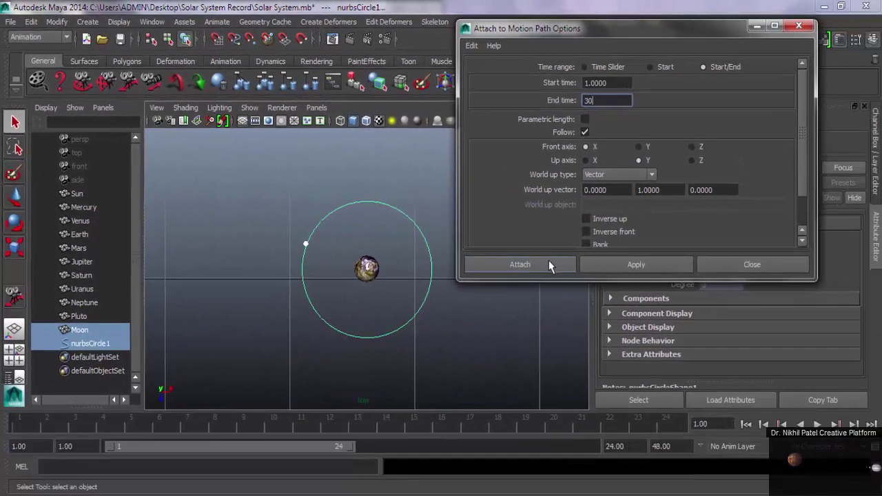
click(520, 265)
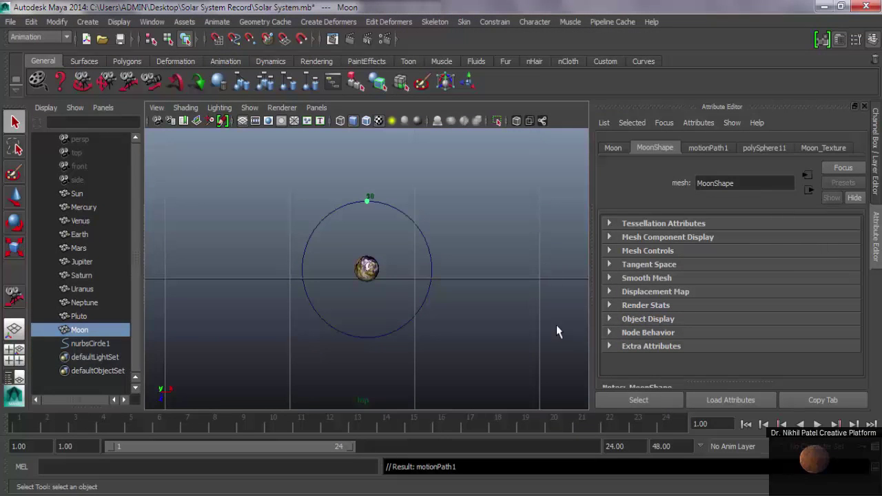
Set the end of the playback range to frame 100
double_click(614, 445)
text(1)
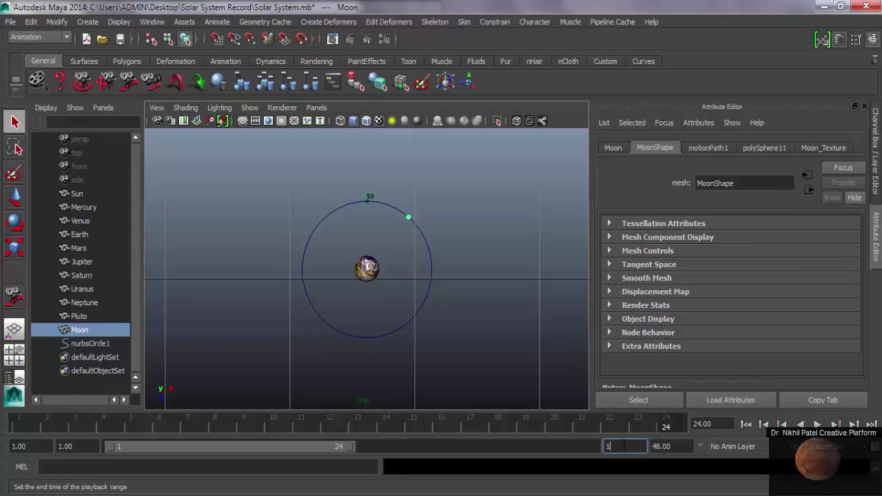
text(00)
key(Return)
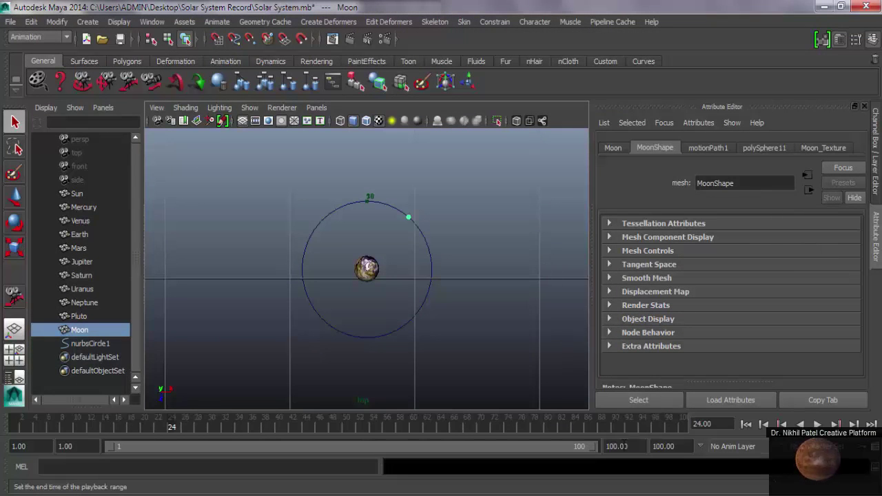
Play the Moon's orbit animation from the first frame, stop it and return to frame 1
click(746, 424)
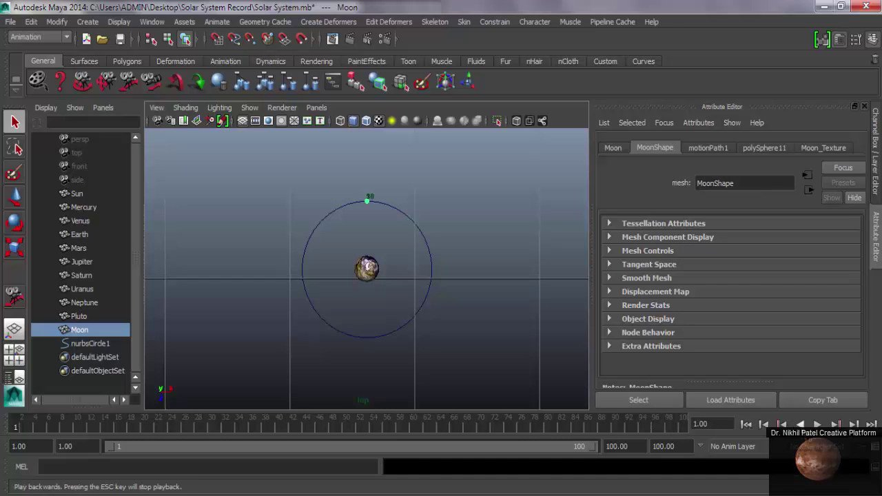
click(817, 424)
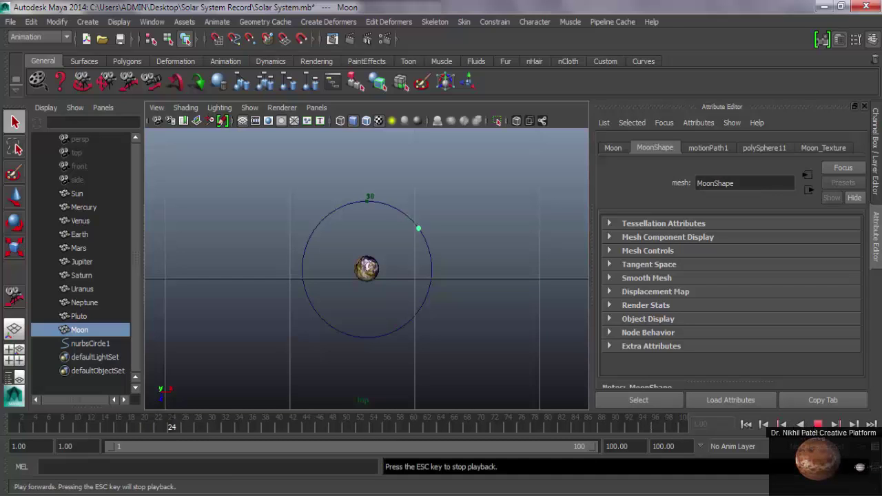
click(818, 423)
click(746, 424)
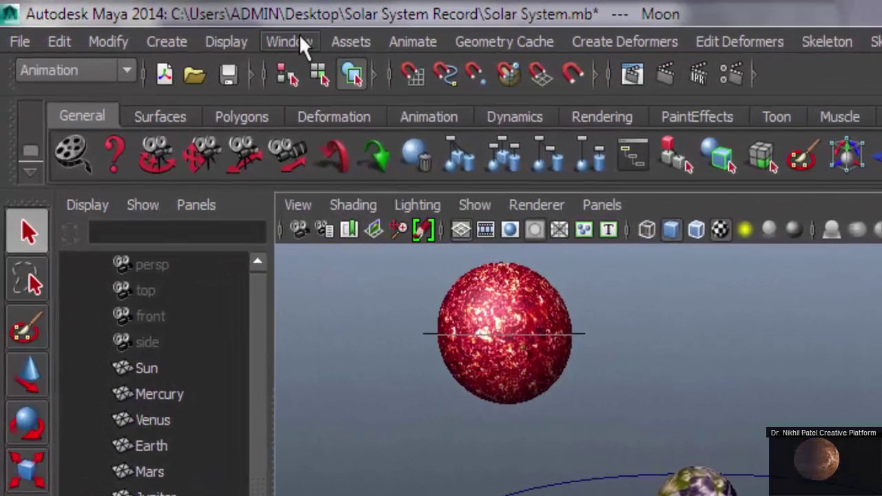
Open the Graph Editor for the Moon and give both keys of its motion path curve linear tangents
click(250, 36)
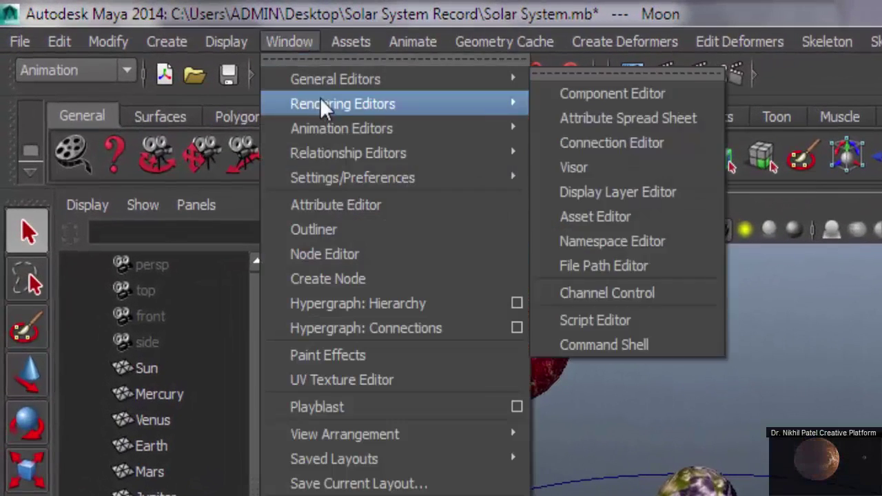
mouse_move(277, 109)
click(596, 143)
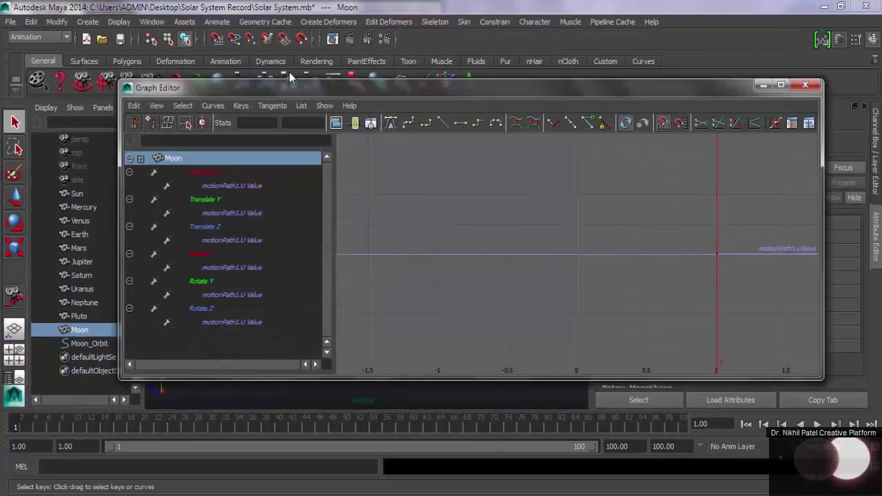
scroll(646, 248, down, 5)
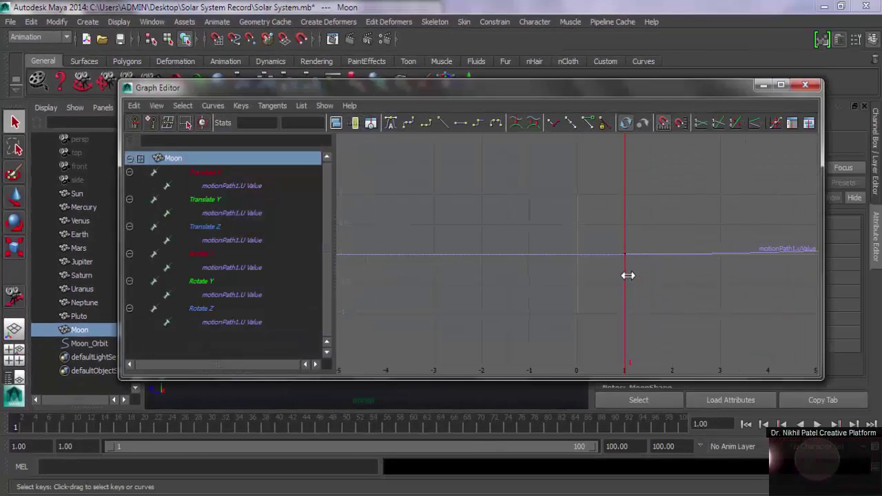
scroll(617, 279, down, 1)
alt+shift+right_drag(616, 278, 521, 302)
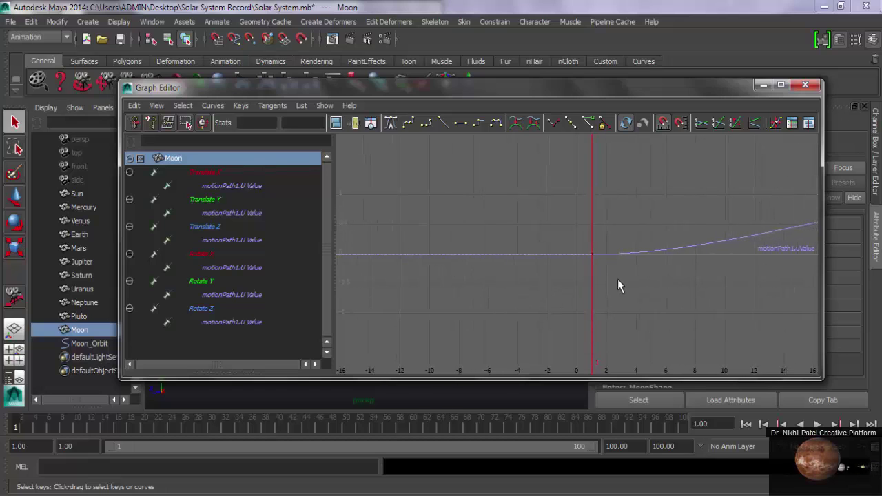
alt+shift+right_drag(617, 279, 598, 281)
alt+shift+right_drag(585, 282, 581, 283)
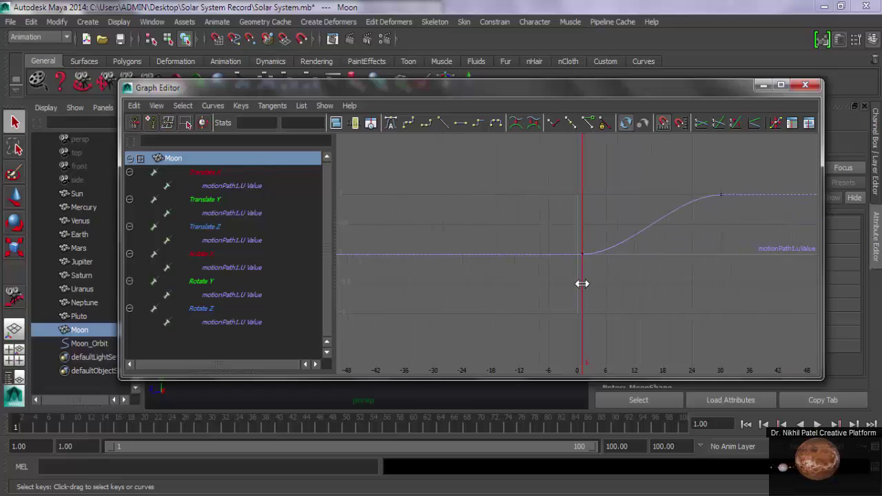
drag(570, 175, 725, 275)
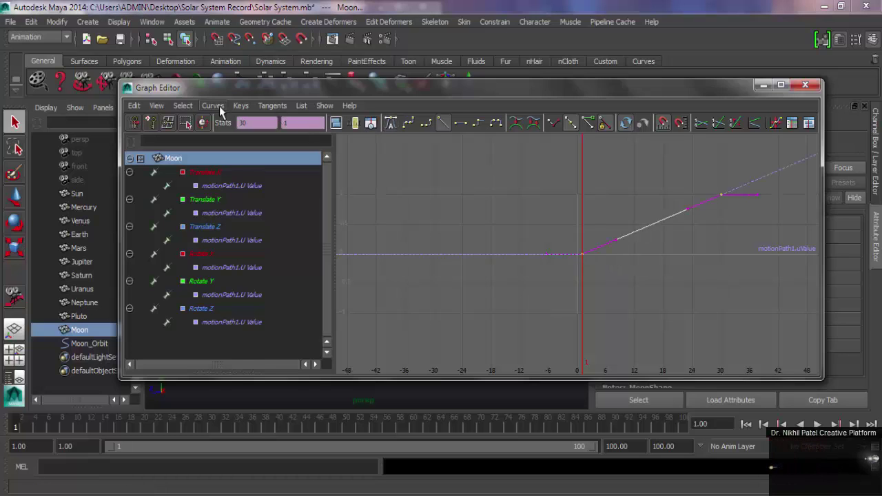
Set the Moon's motion path curve to cycle post infinity, and minimize the Graph Editor
click(212, 105)
mouse_move(235, 139)
click(321, 143)
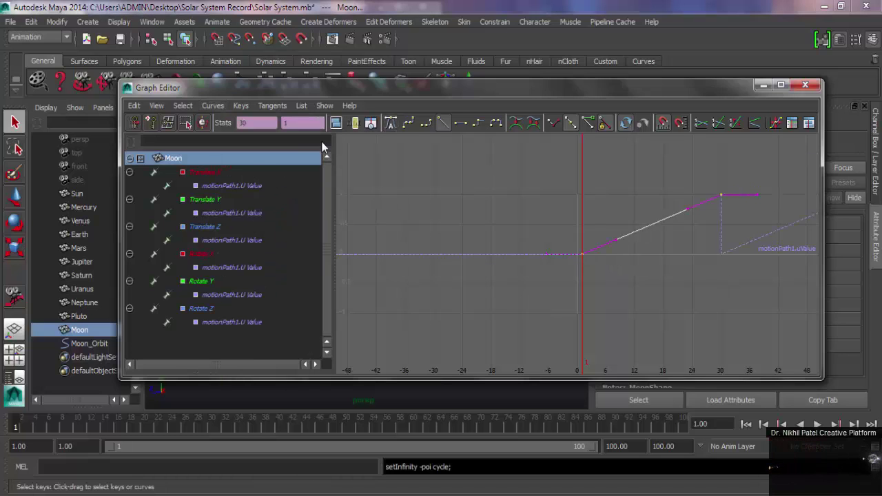
click(763, 85)
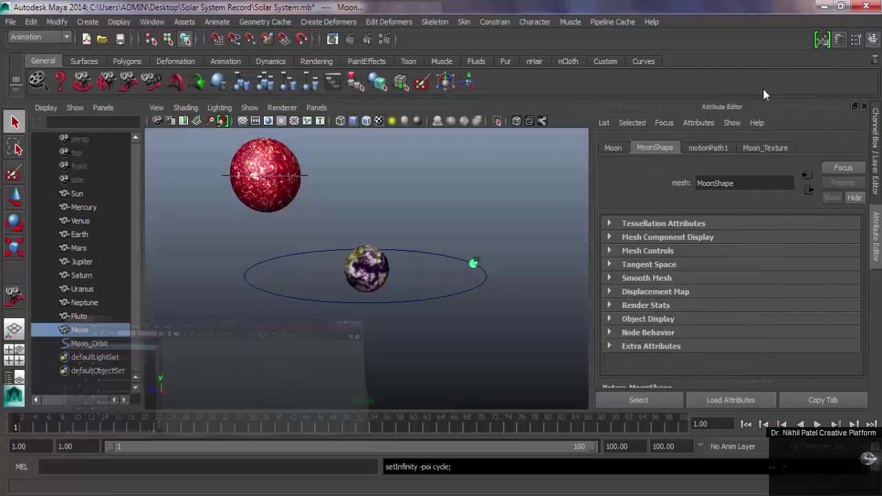
Play the repeating Moon orbit, stop the playback and return to frame 1
click(817, 424)
click(818, 425)
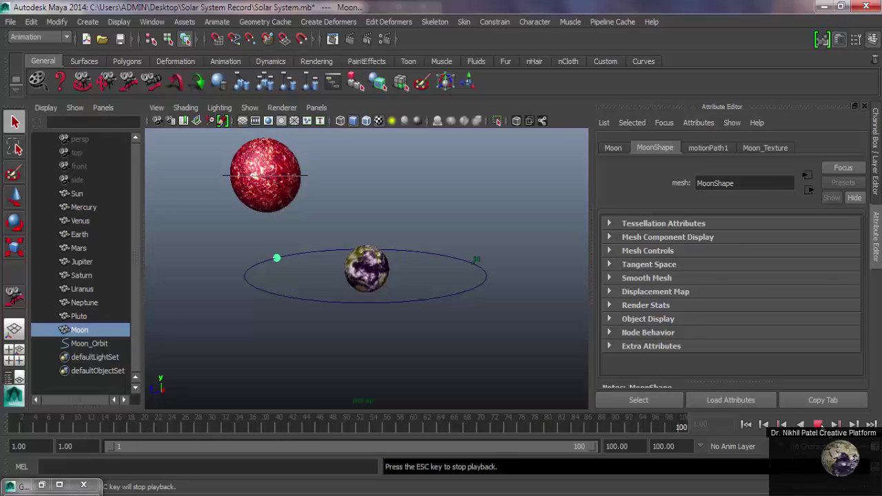
click(818, 425)
click(748, 426)
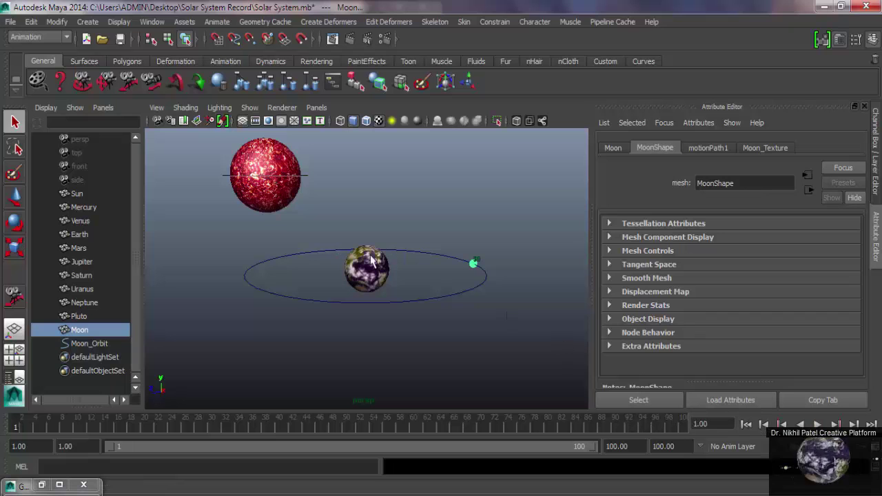
Select Saturn and frame it in the orthographic top view with free space around the planet
click(82, 275)
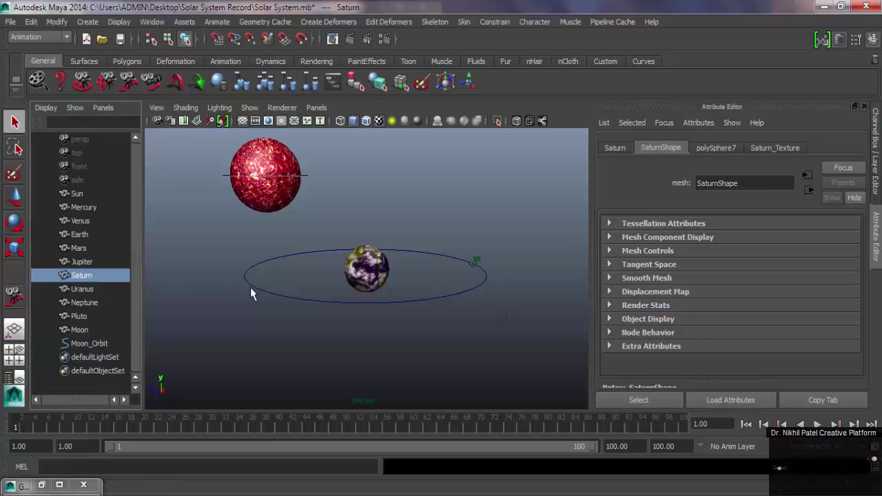
key(f)
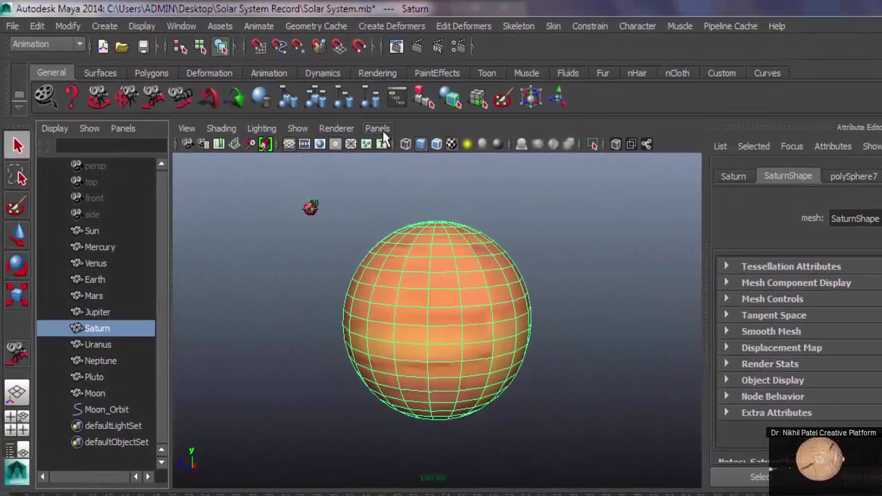
click(378, 129)
mouse_move(395, 173)
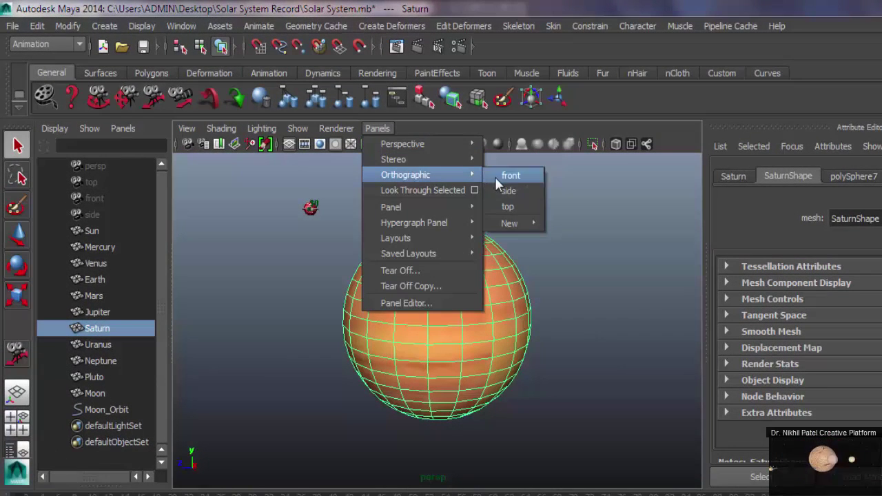
click(505, 207)
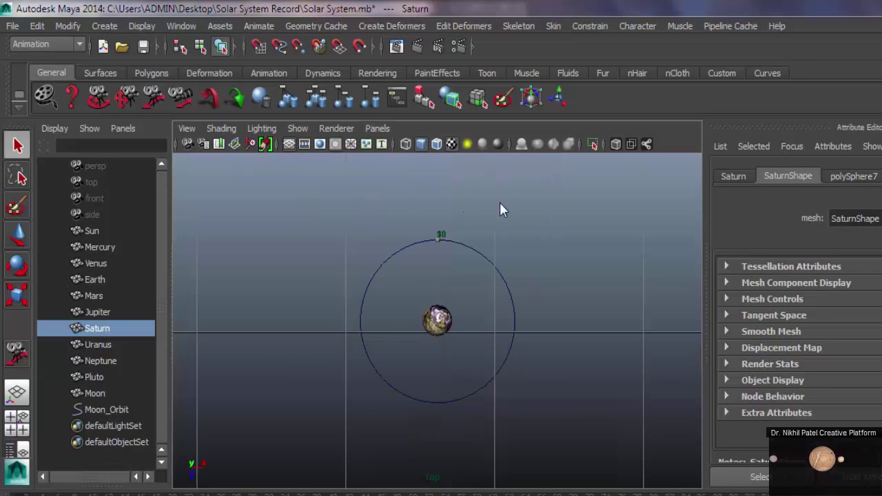
key(f)
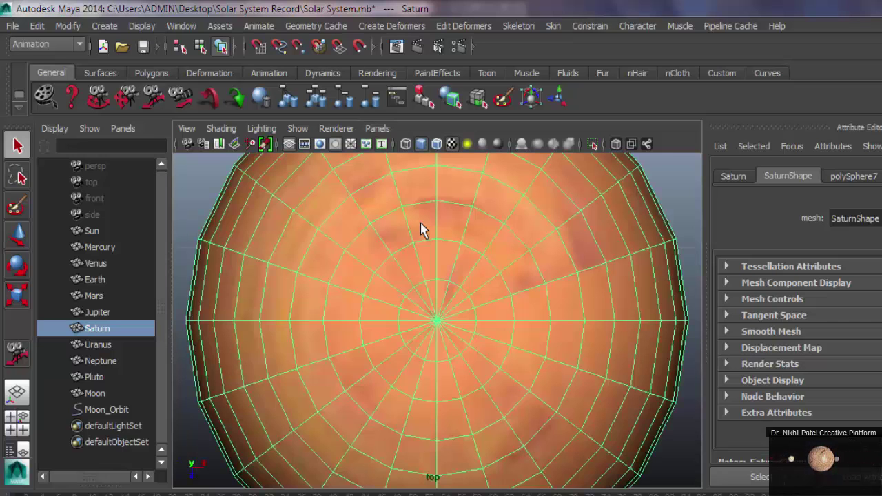
click(150, 103)
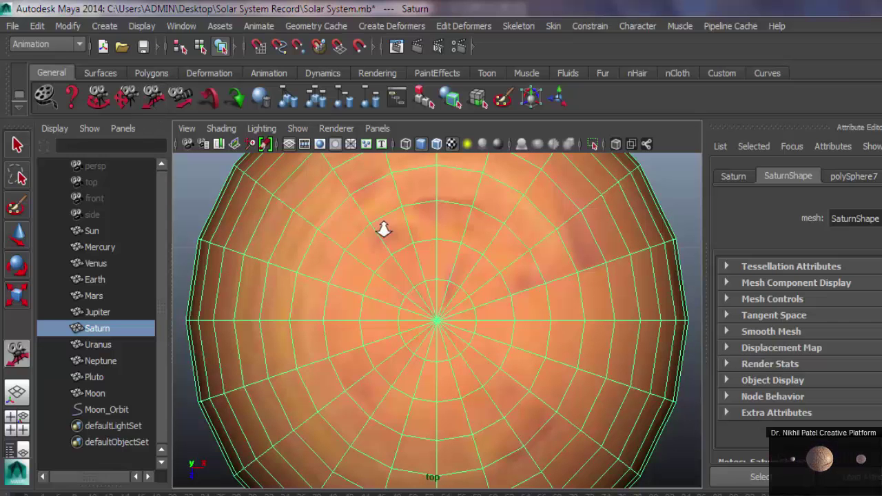
drag(563, 297, 451, 305)
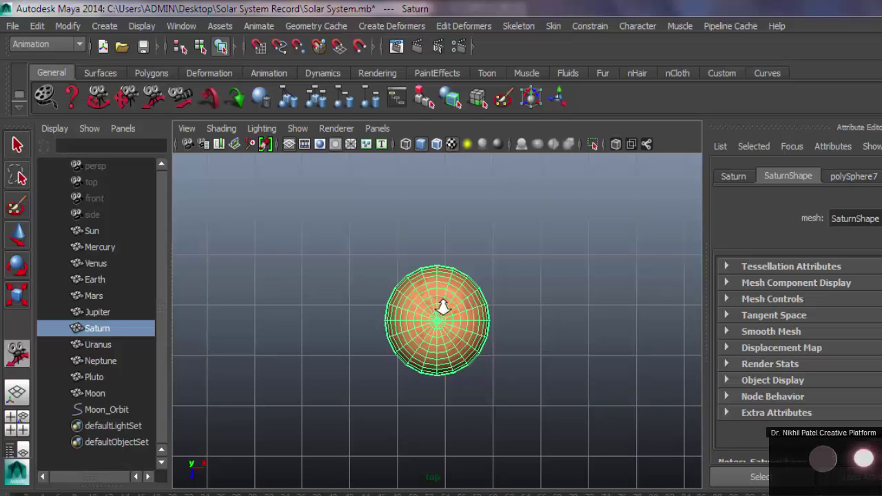
click(17, 148)
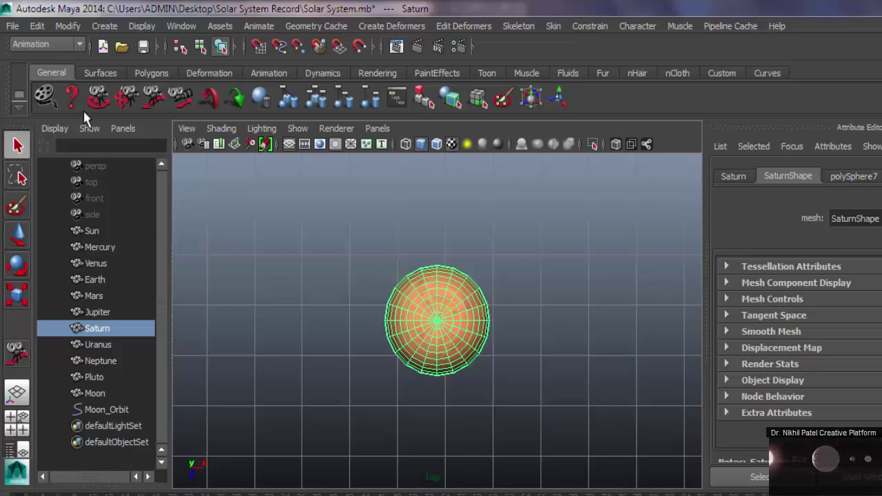
Create a polygon torus centred on Saturn with a radius of about 1.67 and a section radius of about 0.8
click(150, 75)
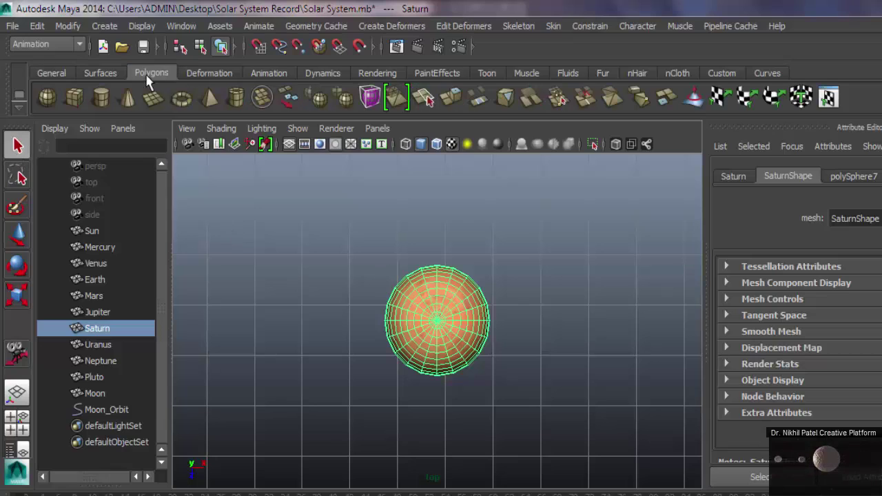
click(182, 98)
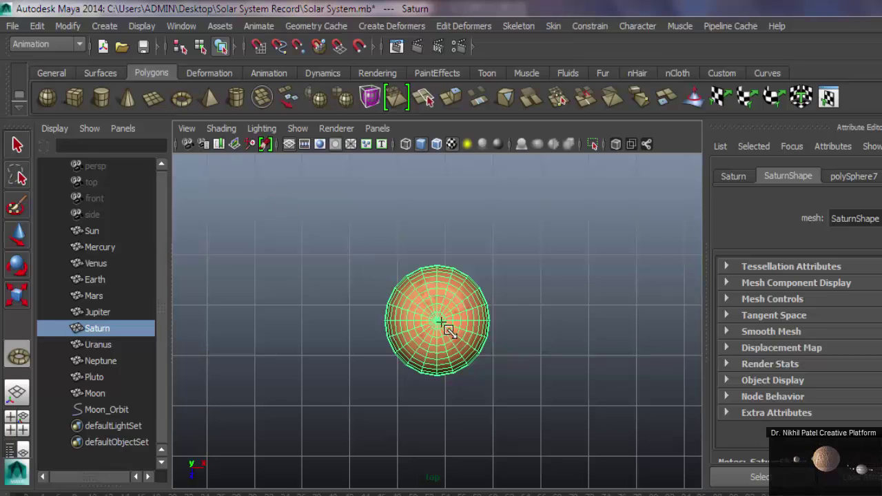
drag(442, 327, 511, 368)
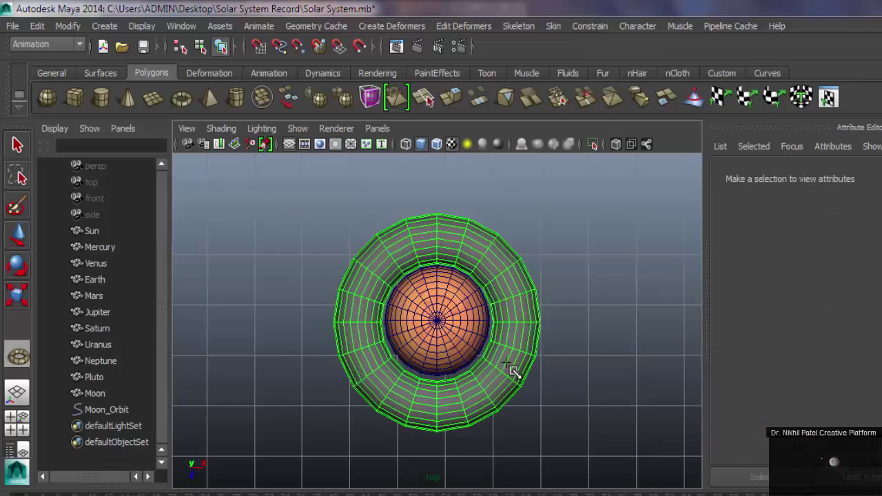
drag(441, 299, 364, 372)
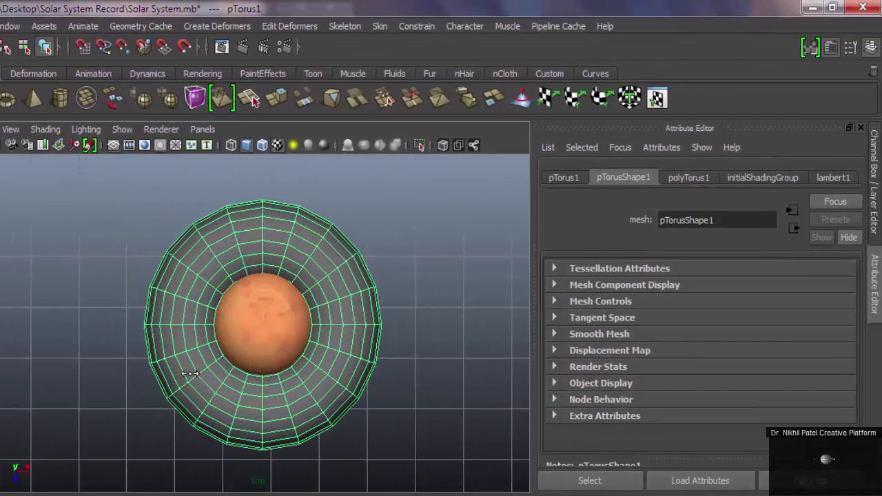
Return to the perspective view and scale the torus down vertically into a flat ring around Saturn
click(204, 129)
mouse_move(225, 146)
click(335, 146)
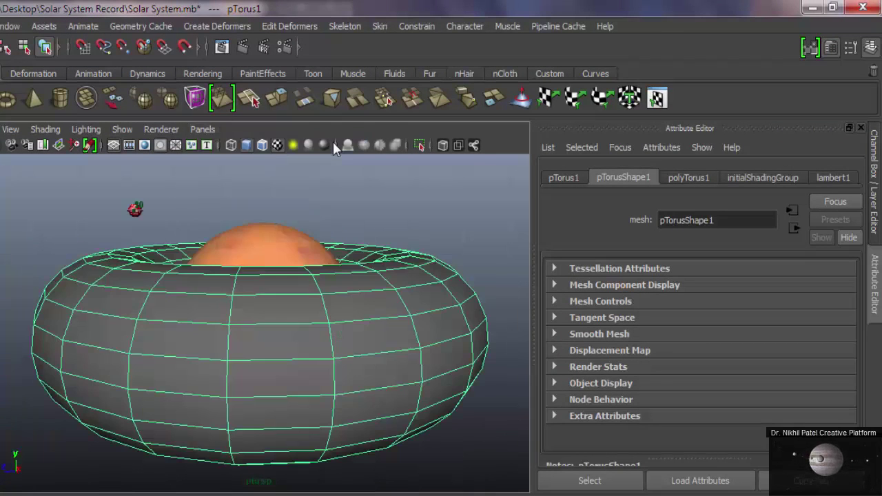
click(687, 177)
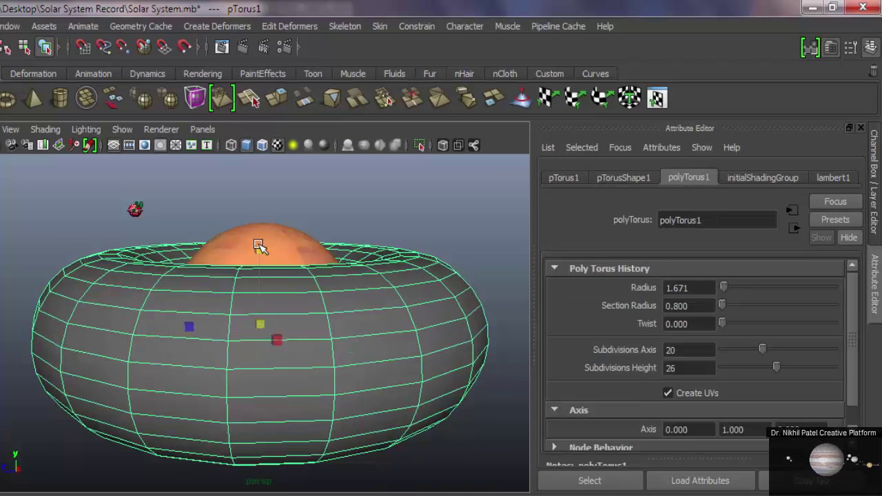
drag(259, 246, 266, 324)
alt+drag(69, 182, 92, 217)
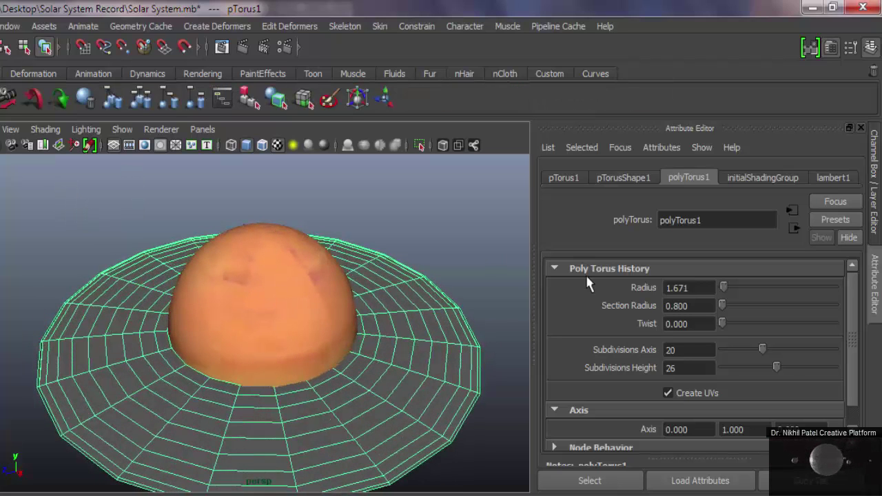
Set the section radius of Saturn's ring to 0.5
drag(720, 305, 724, 307)
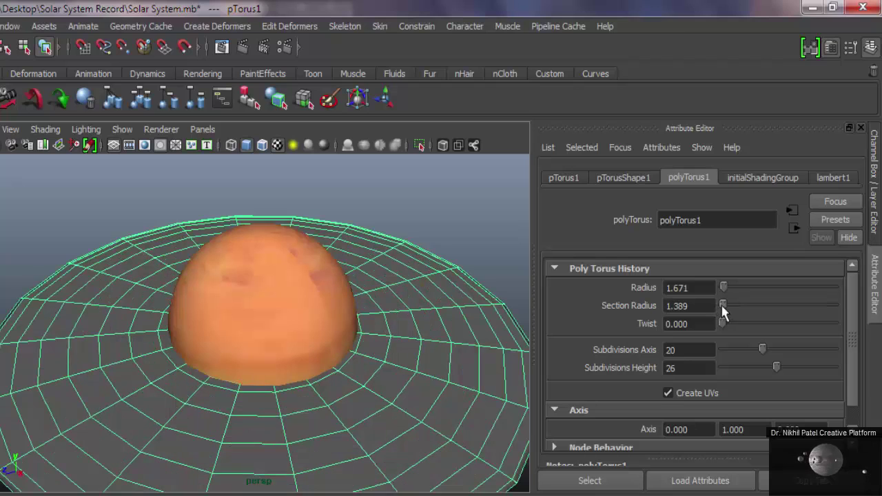
click(681, 304)
double_click(681, 305)
text(.)
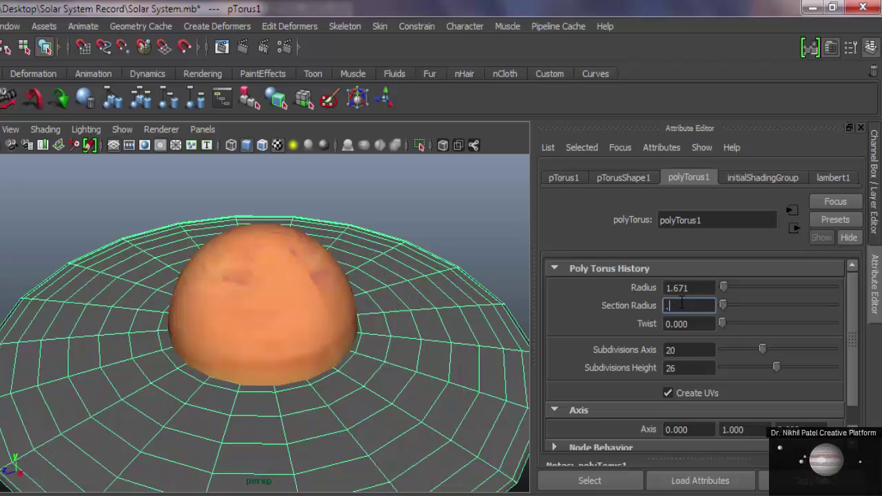
text(5)
key(Return)
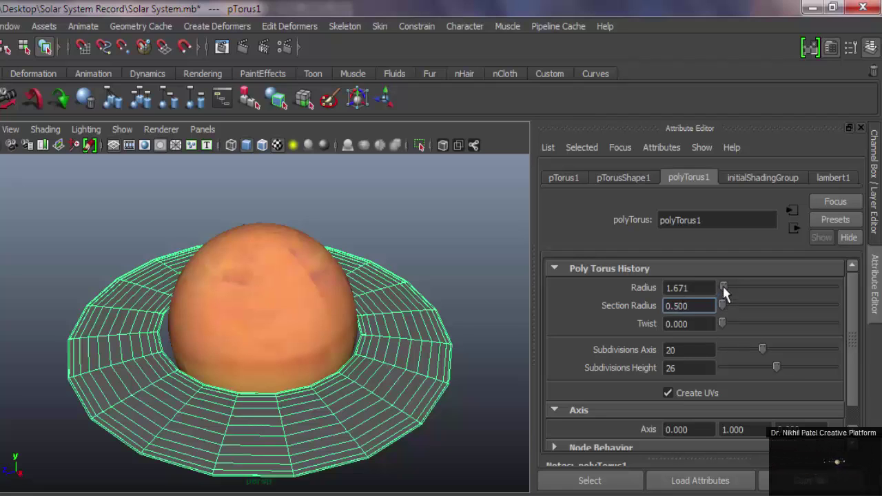
Try radii of 2 and 1.7 for Saturn's ring, and set its radius to 1.8
drag(724, 292, 725, 294)
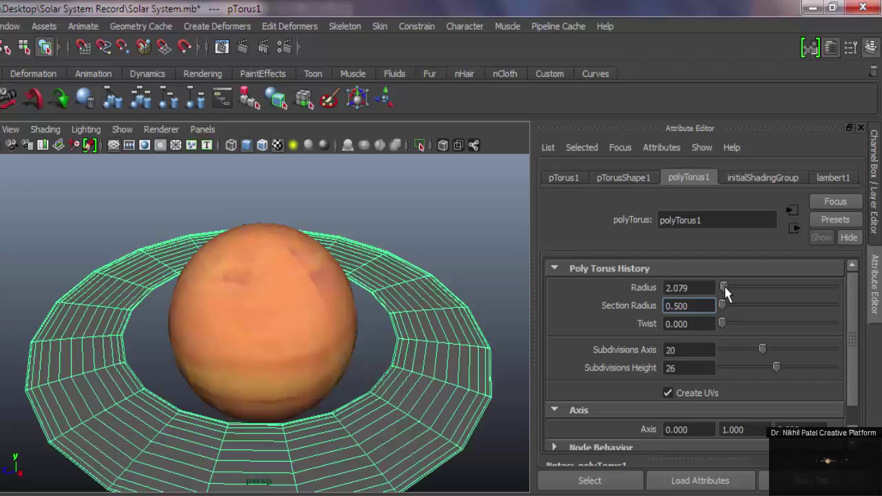
click(692, 288)
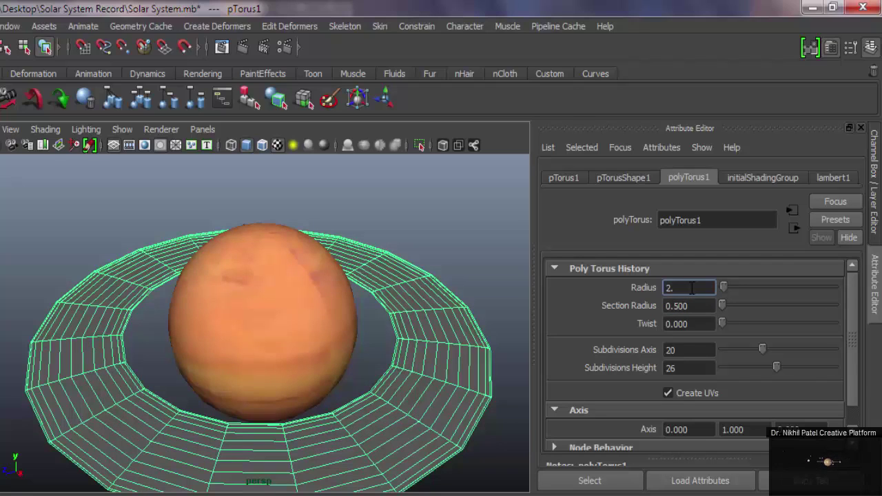
key(Return)
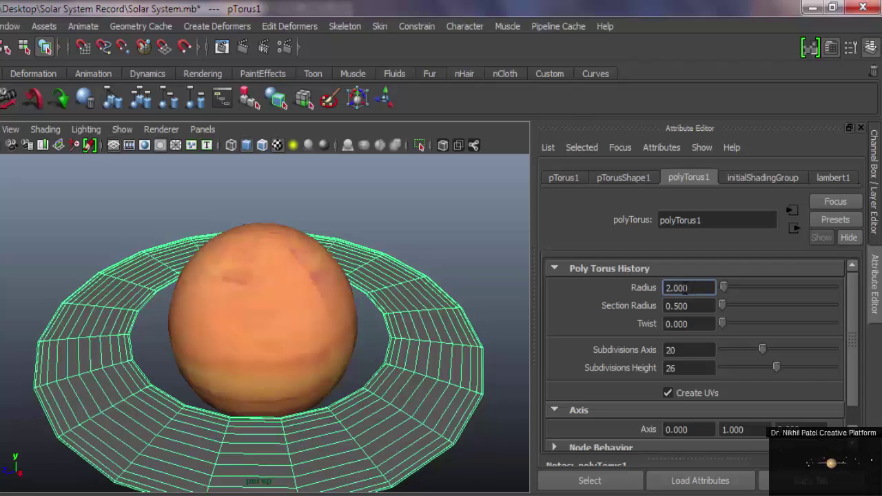
double_click(676, 287)
text(1.7)
key(Return)
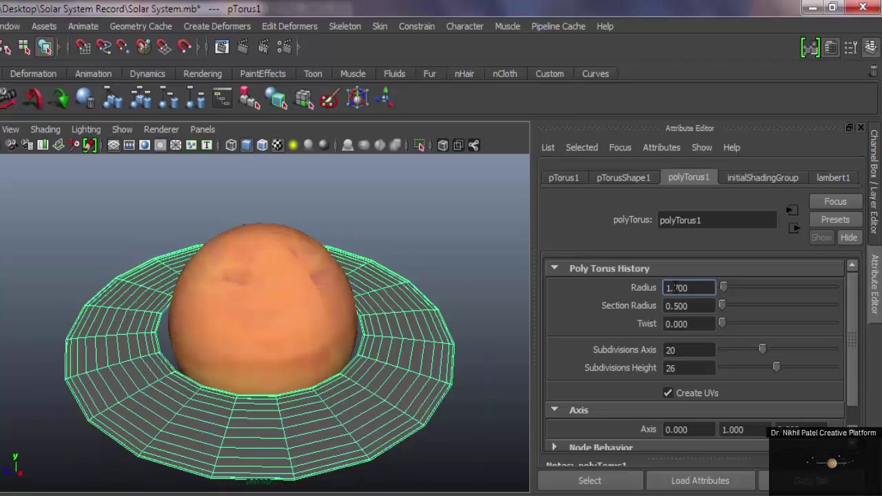
drag(674, 287, 700, 290)
text(8)
key(Return)
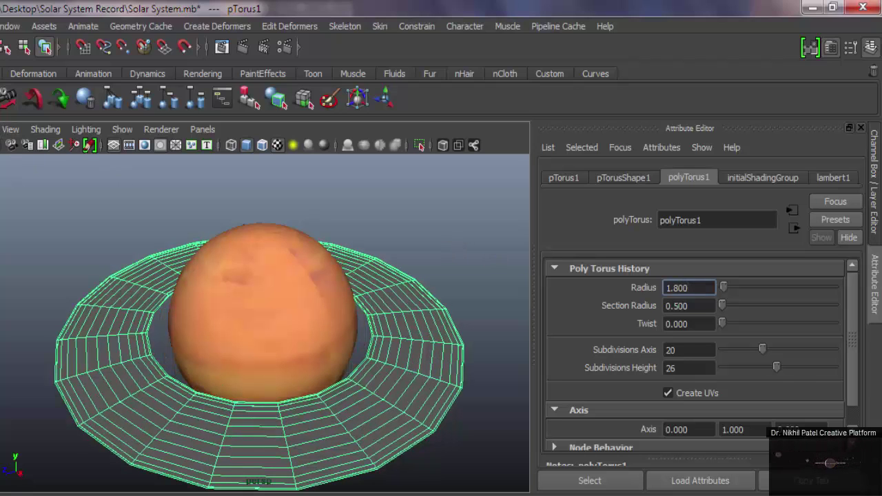
Assign a new Lambert material to Saturn's ring
alt+drag(273, 265, 55, 290)
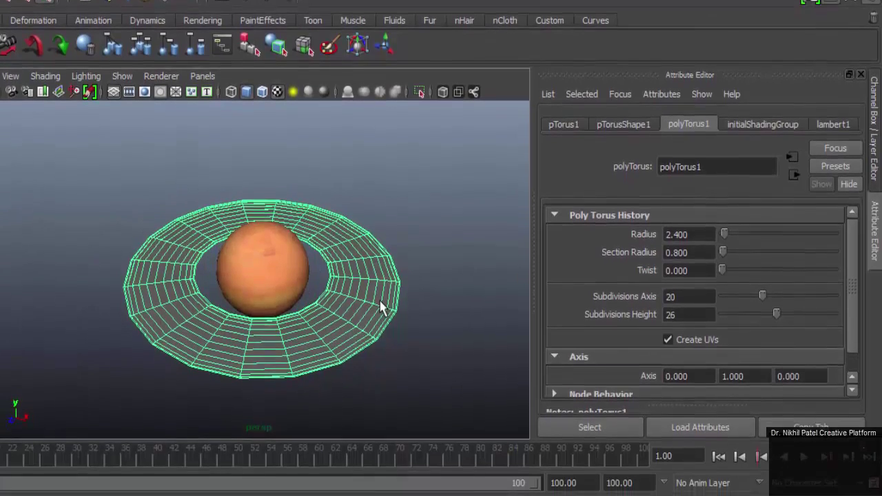
right_click(380, 269)
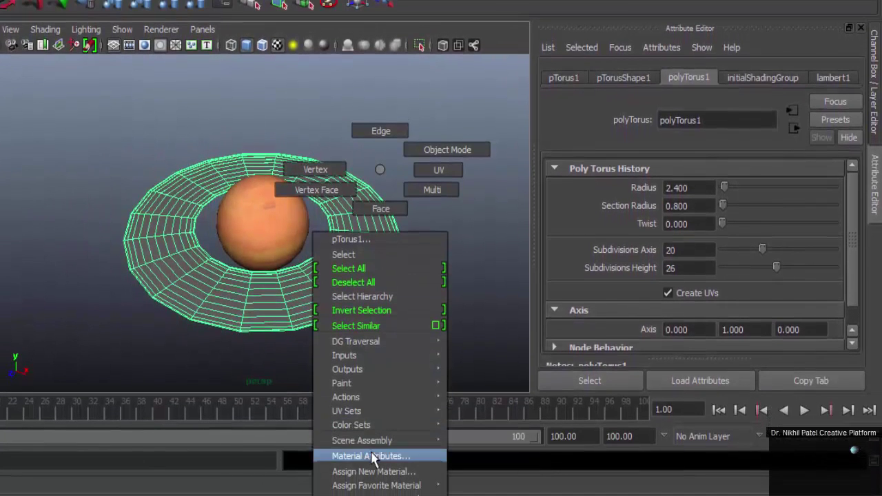
click(371, 471)
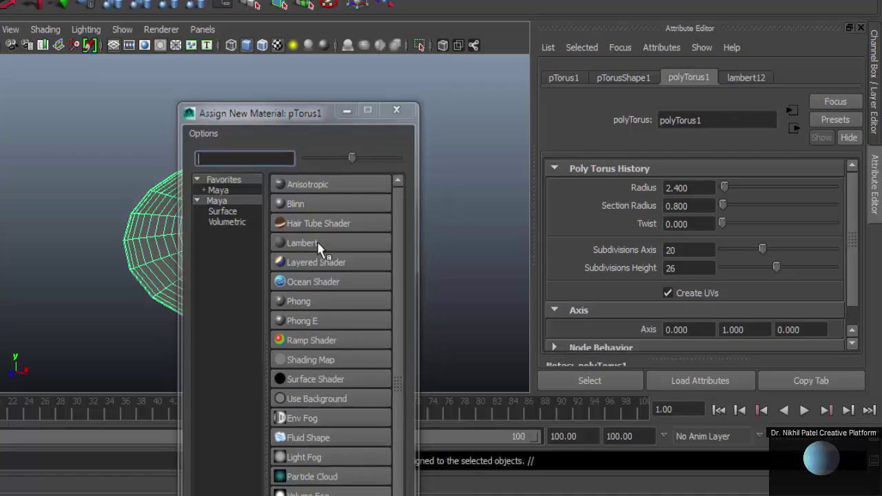
click(317, 240)
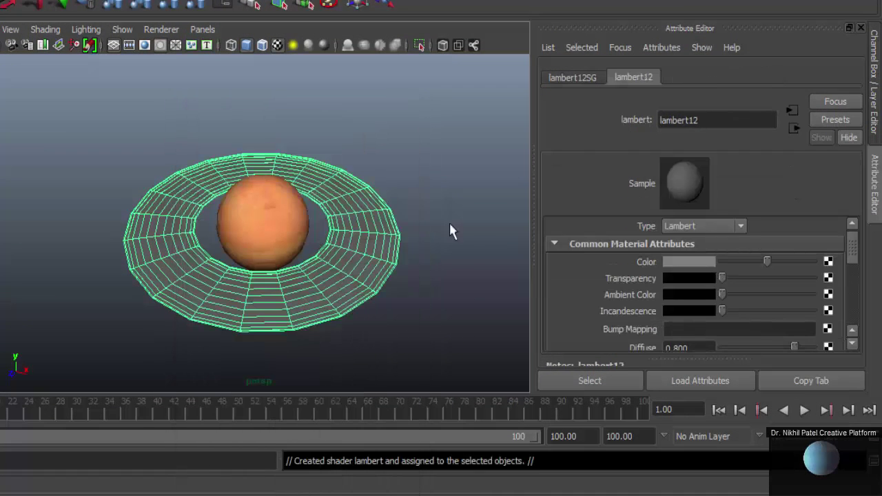
Apply Saturn ring.jpg as a file texture to the ring material's color and select the ring again
click(826, 262)
click(609, 45)
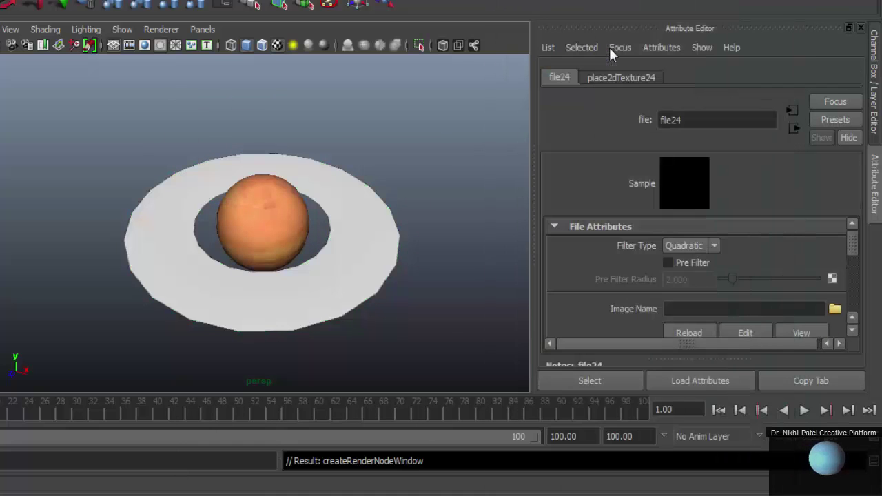
click(834, 308)
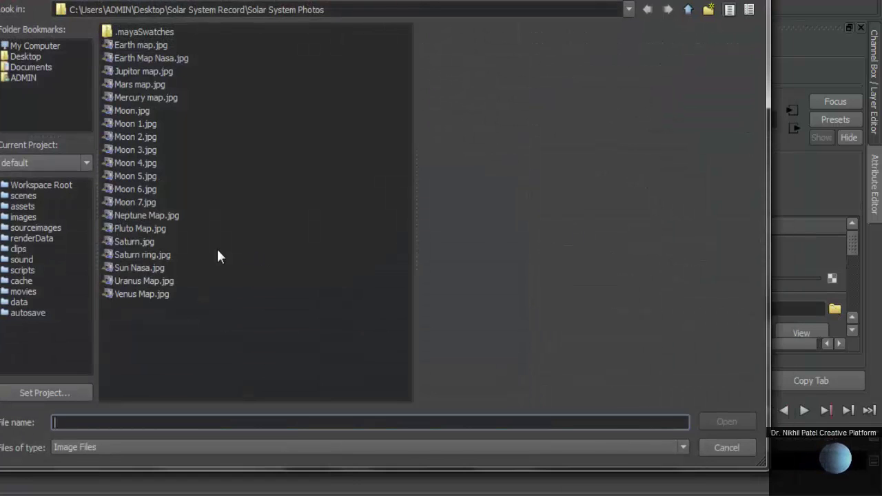
double_click(167, 254)
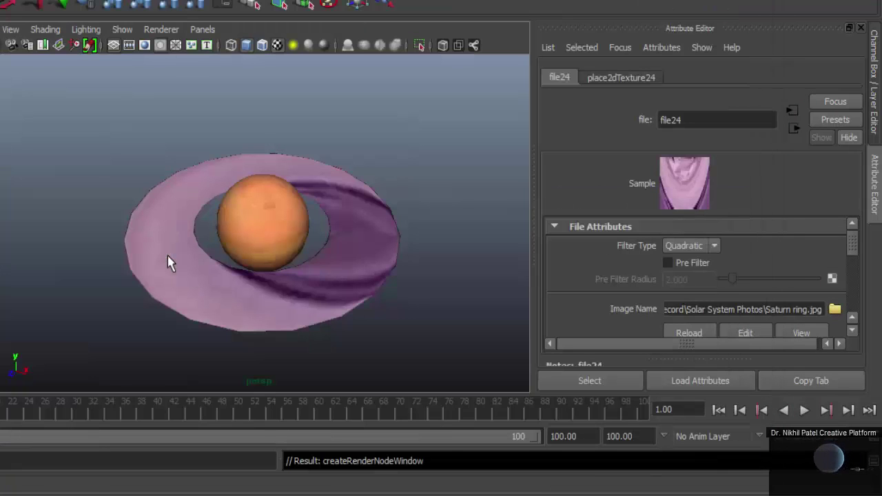
click(360, 295)
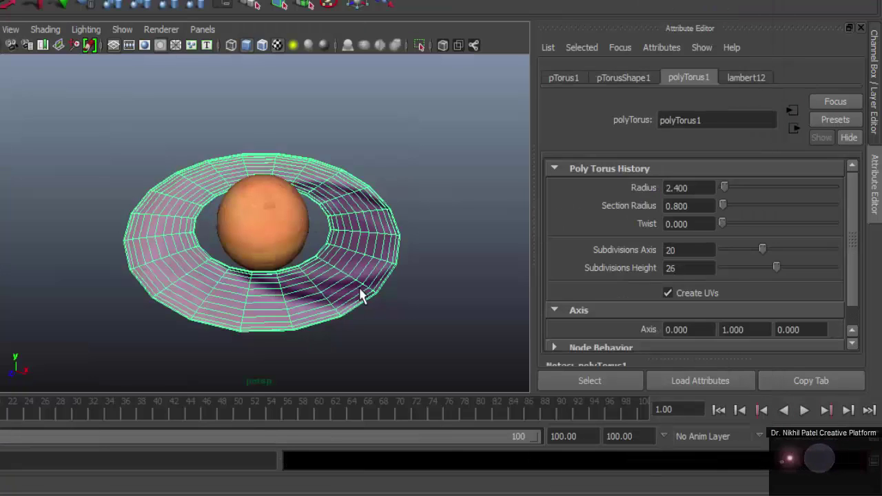
Make Saturn's ring material highly transparent and slightly raise its ambient color and incandescence
click(742, 78)
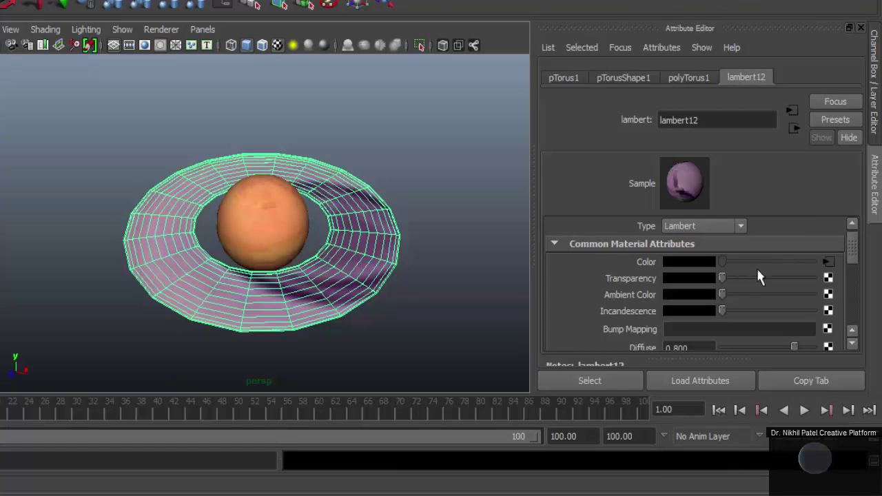
click(789, 279)
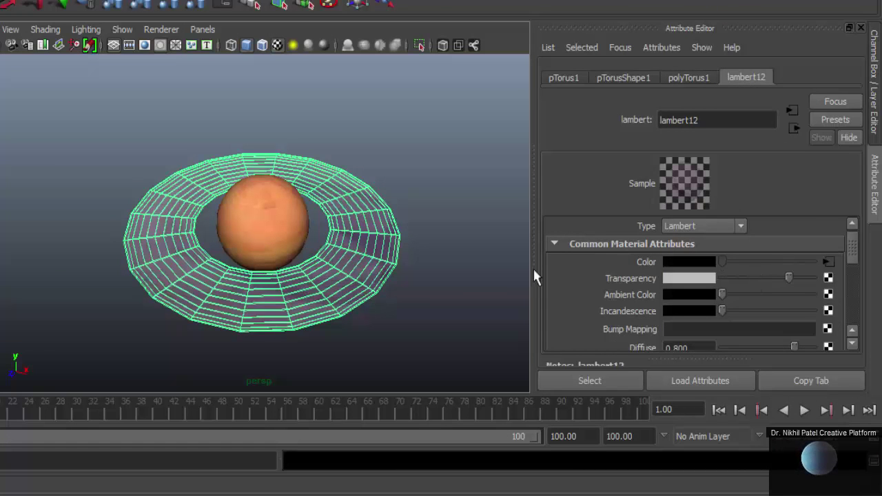
click(801, 278)
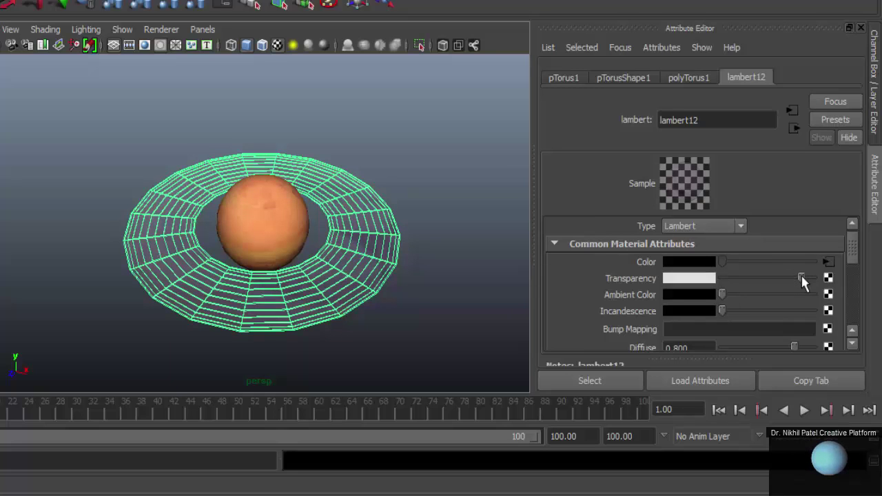
click(731, 295)
click(742, 311)
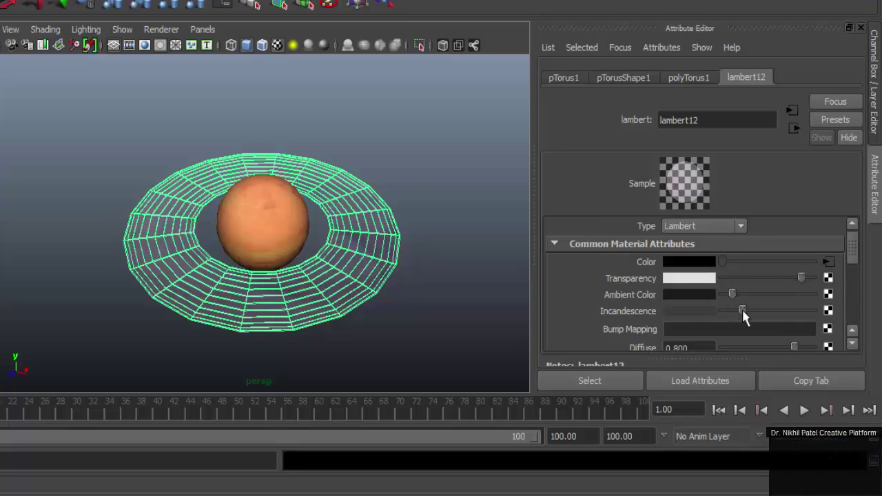
Add a file texture as the ring material's bump map and set the bump depth to 0.3
click(827, 330)
click(617, 43)
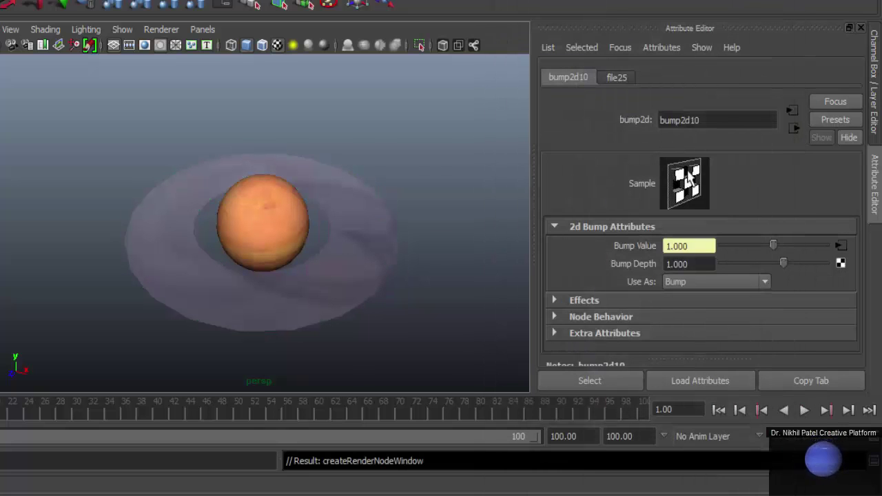
click(681, 264)
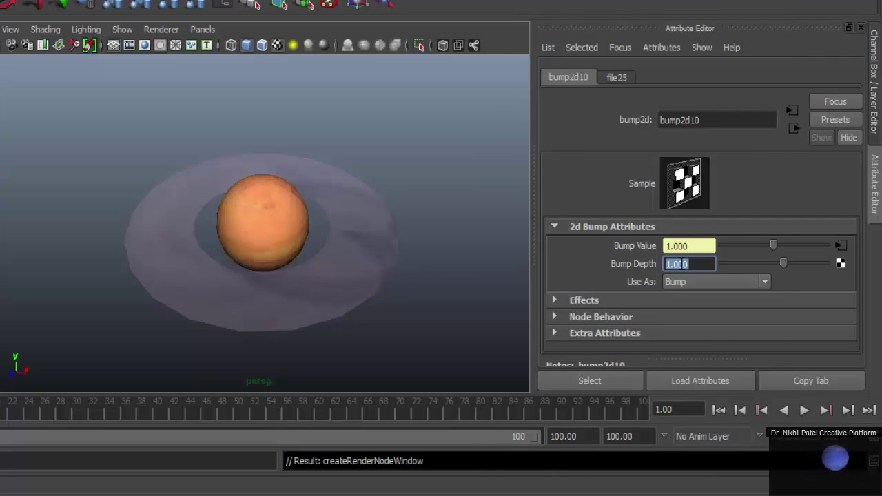
text(.3)
key(Return)
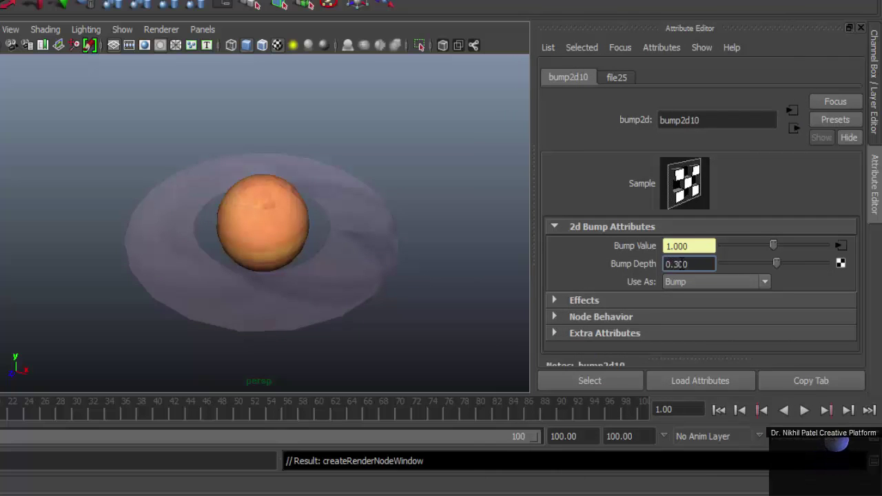
Load Saturn ring.jpg as the image for the ring's bump texture
click(839, 245)
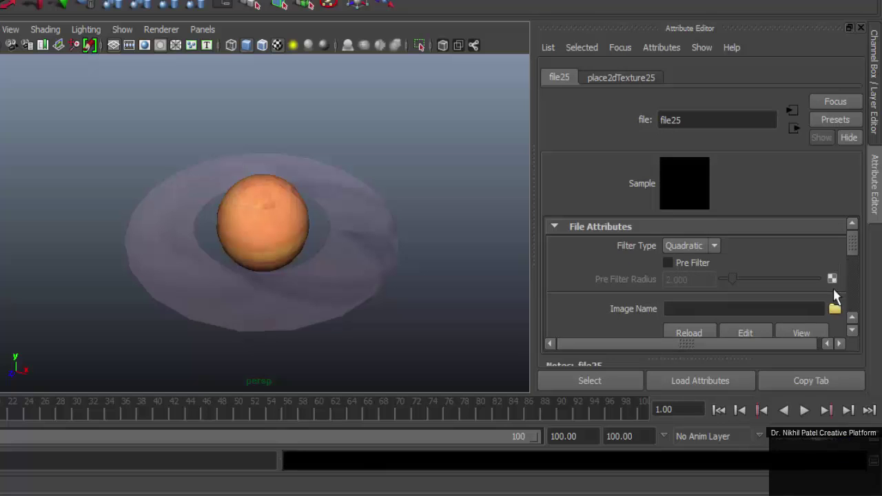
click(835, 309)
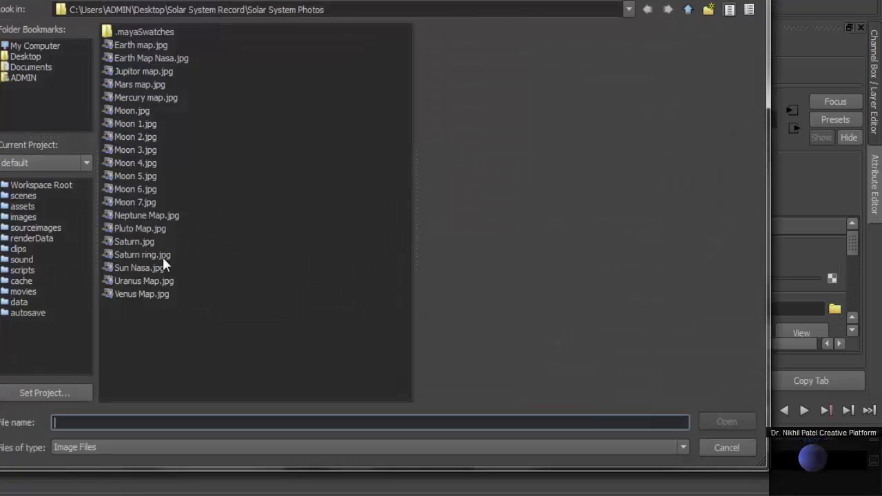
double_click(142, 254)
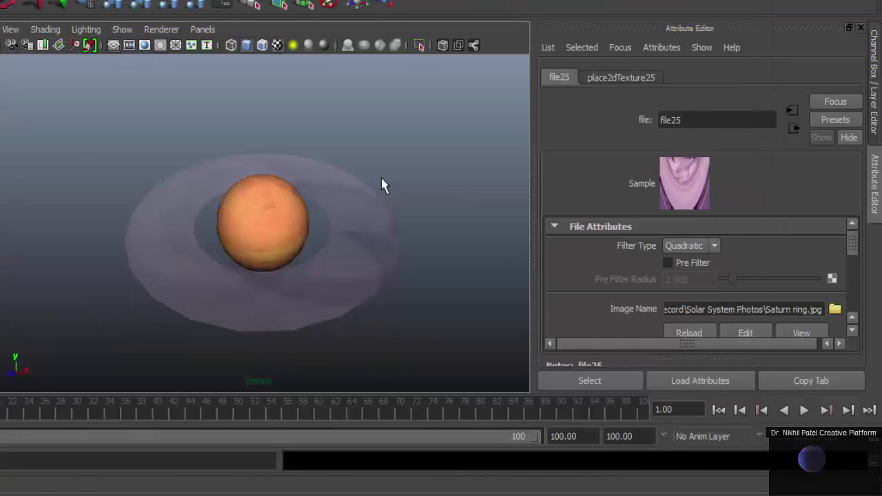
In the top view, delete a full loop of faces near the inner edge of Saturn's ring
click(383, 184)
click(207, 29)
mouse_move(225, 61)
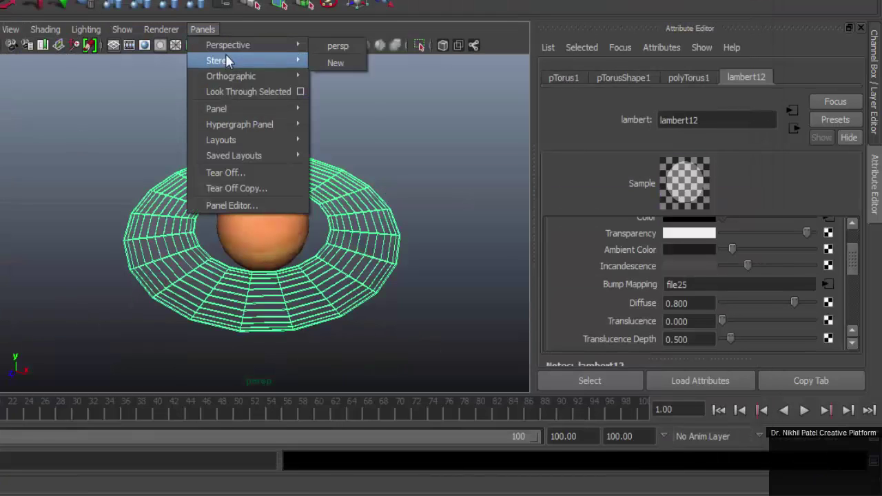
mouse_move(238, 76)
click(338, 111)
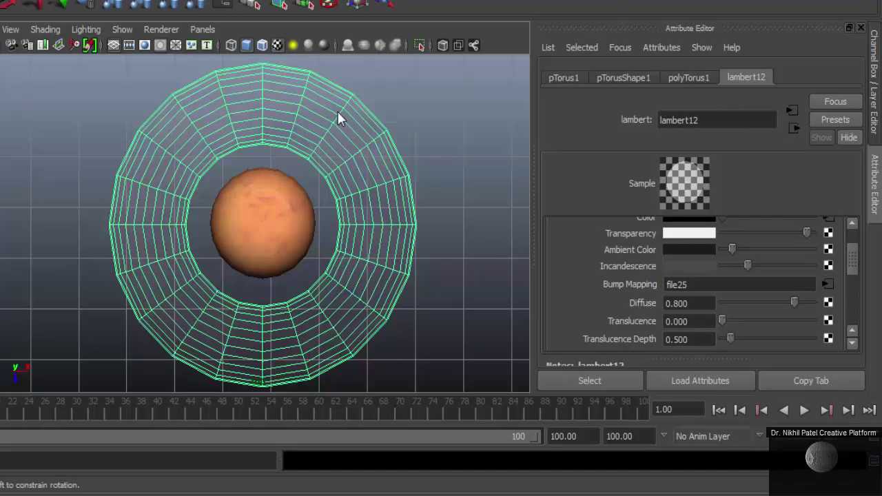
alt+right_drag(172, 143, 335, 191)
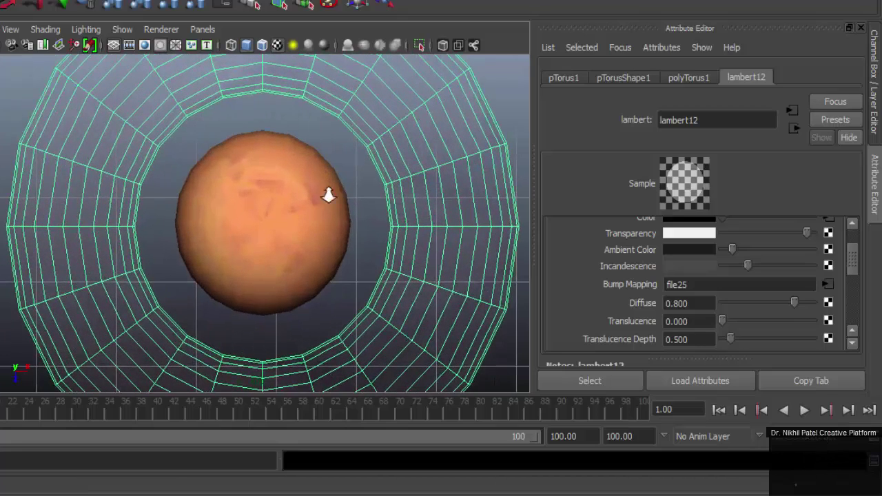
right_drag(76, 191, 78, 208)
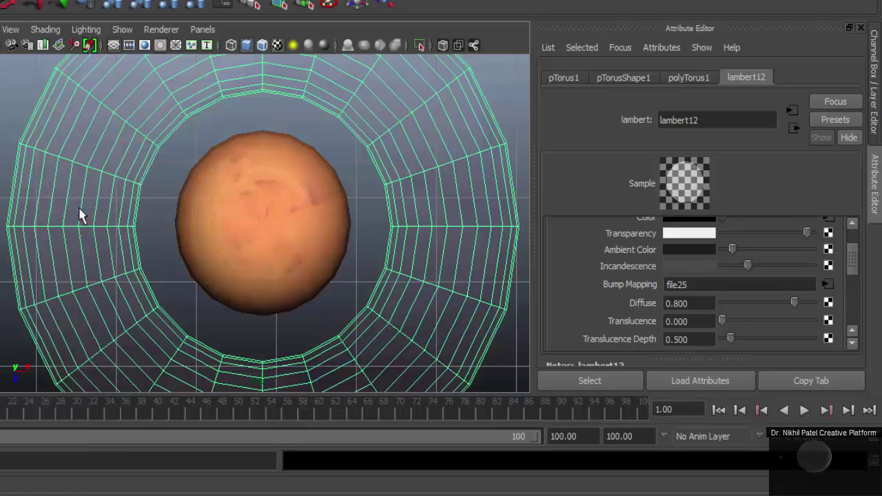
double_click(137, 327)
key(Delete)
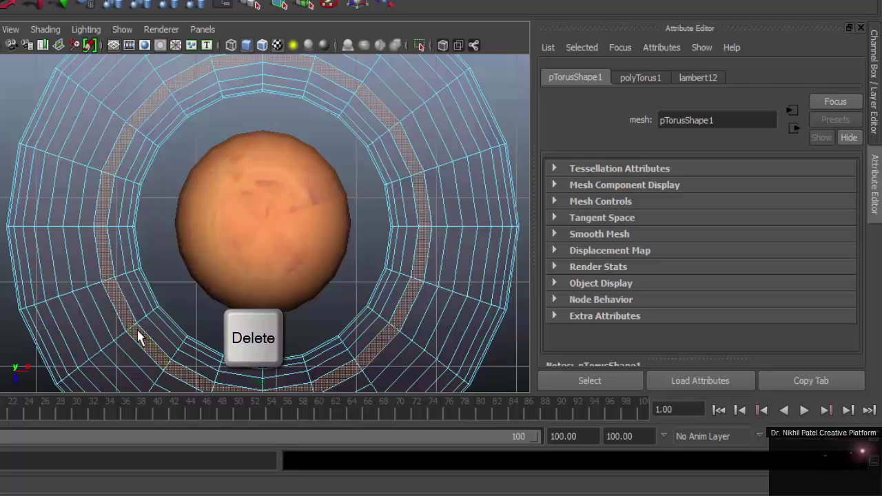
Delete a second full loop of faces near the outer edge of Saturn's ring
click(72, 333)
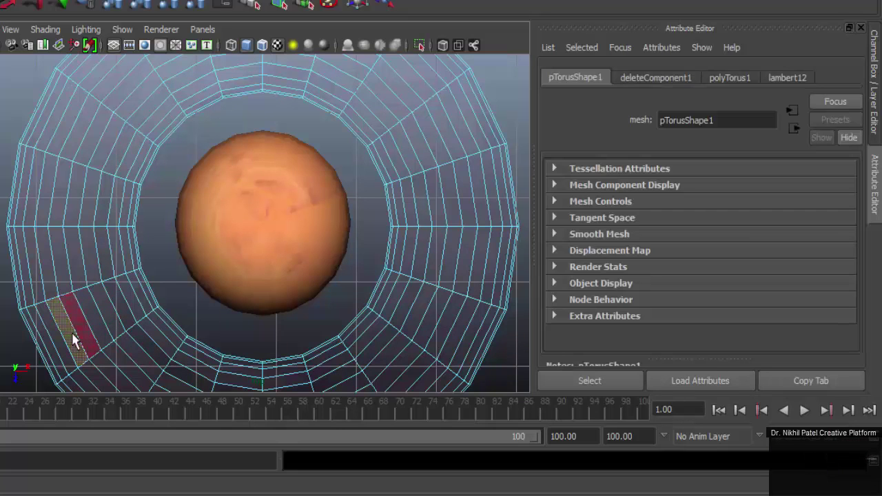
double_click(51, 292)
key(Delete)
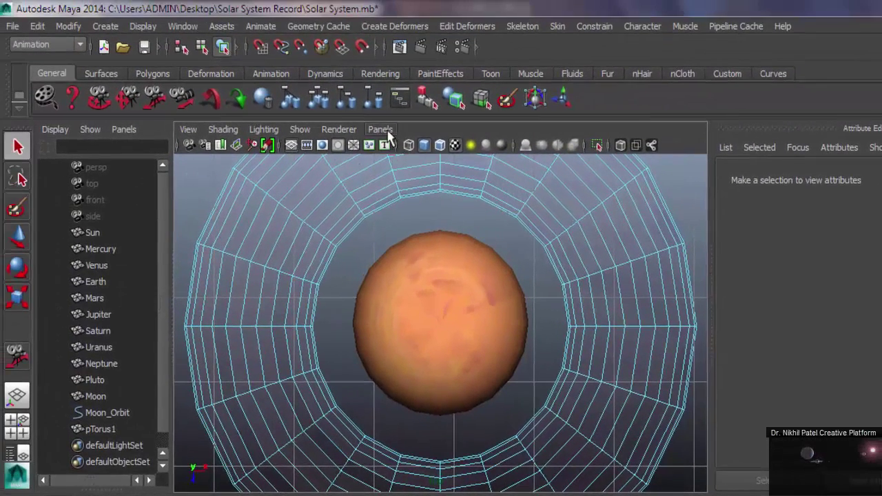
Render Saturn and its ring from the perspective view, close the render, and return the ring to object mode
click(344, 109)
mouse_move(359, 127)
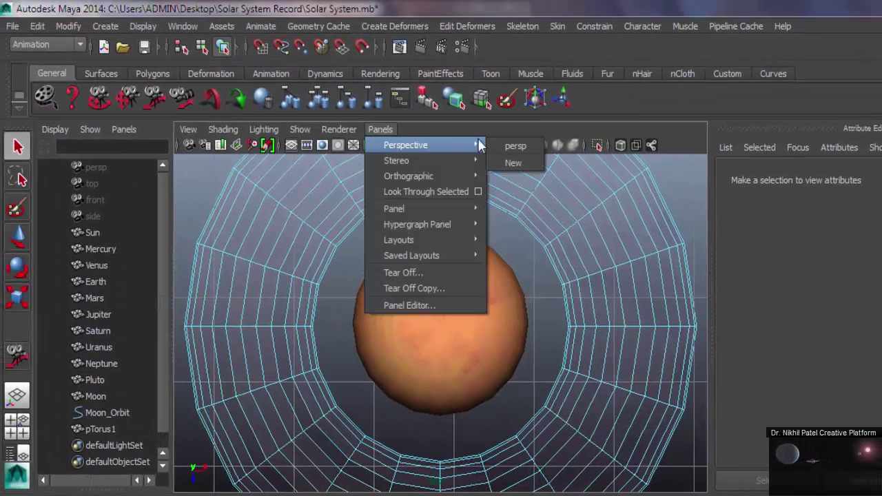
click(500, 144)
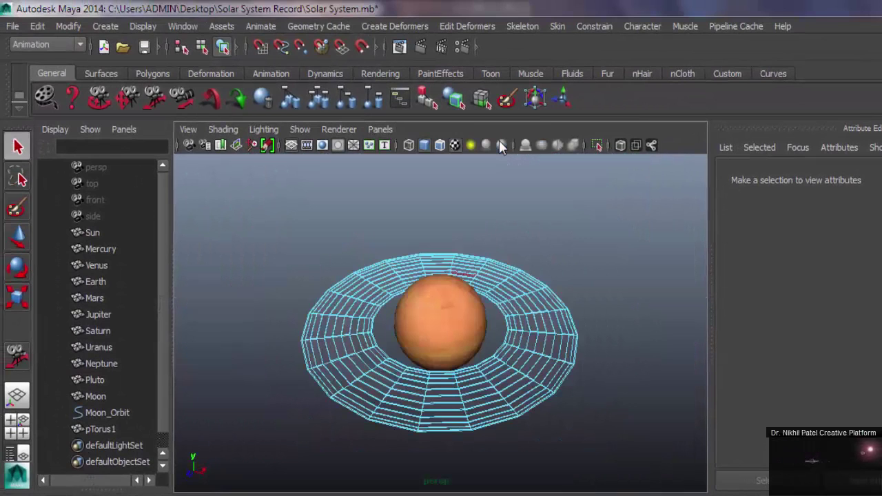
click(420, 45)
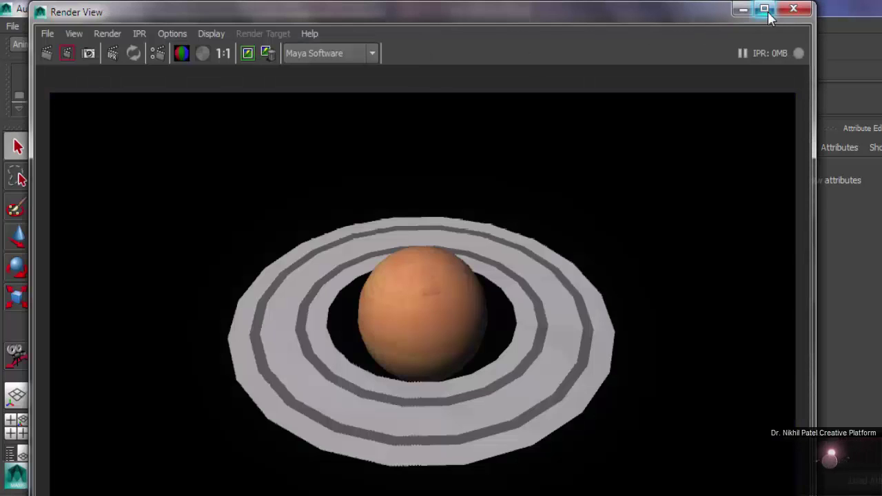
click(793, 10)
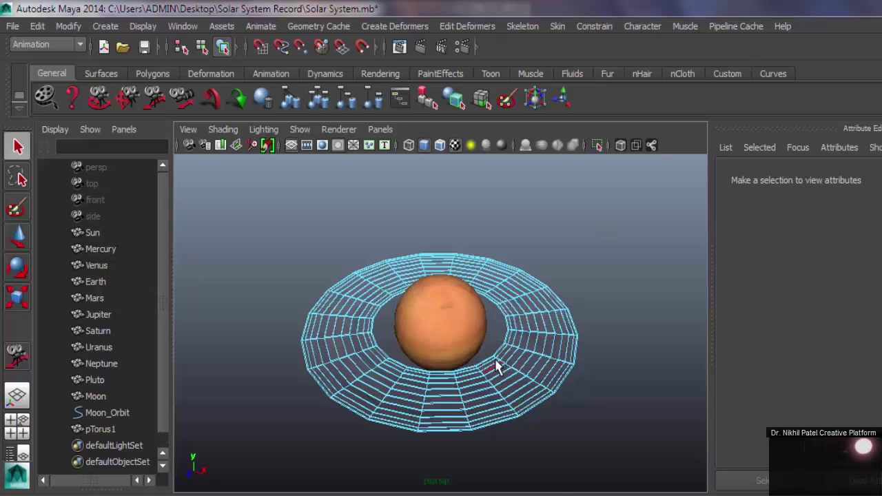
right_drag(496, 363, 551, 256)
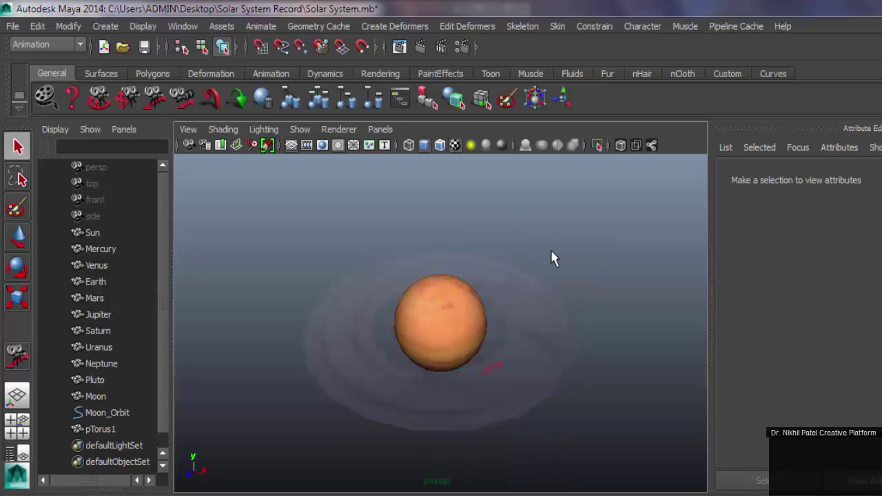